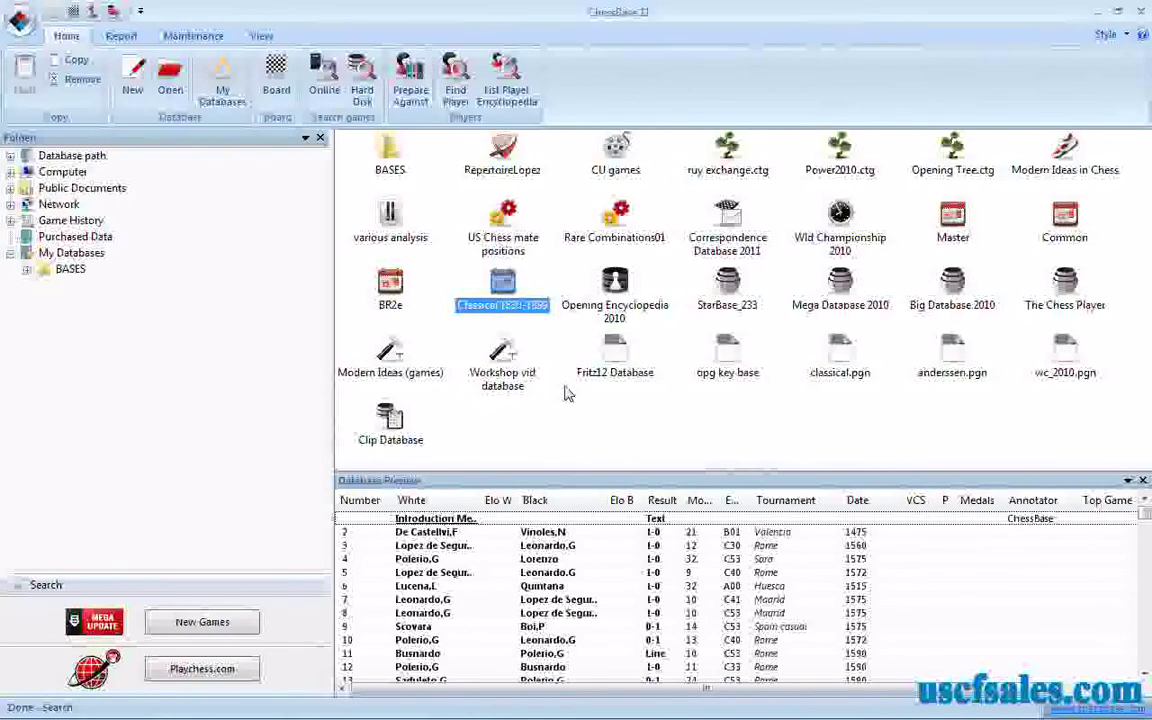
Open the search mask for the Classical 1830-1899 database and show its material criteria
right_click(503, 289)
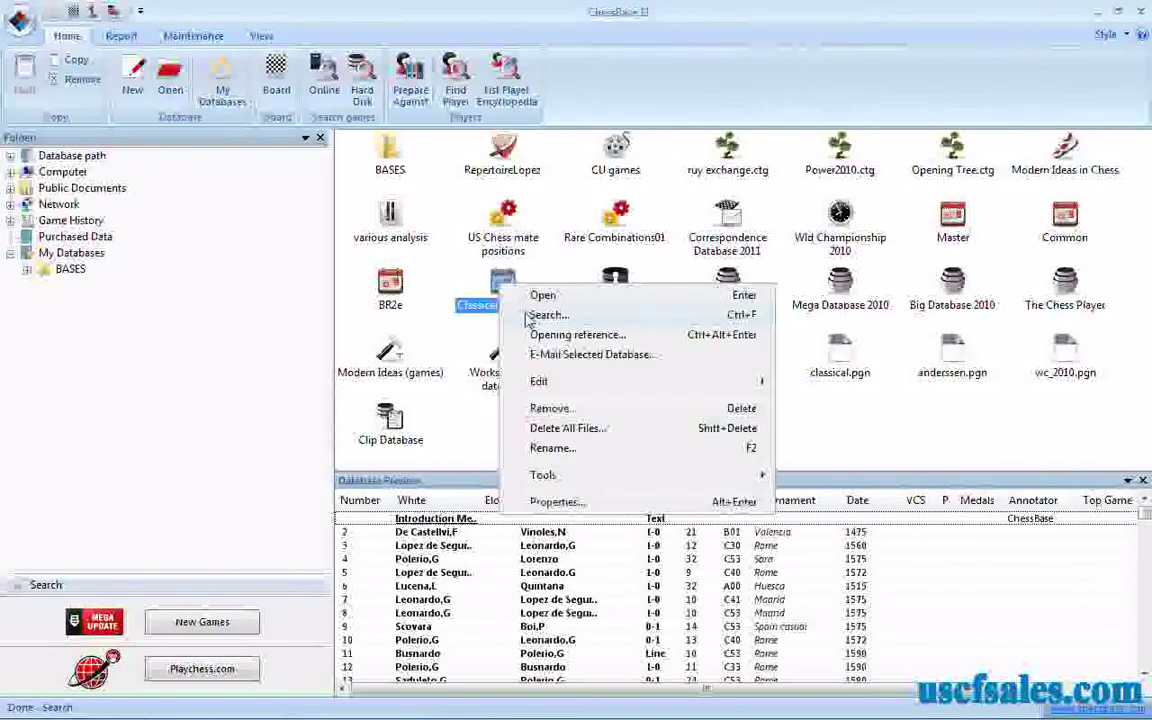
left_click(458, 288)
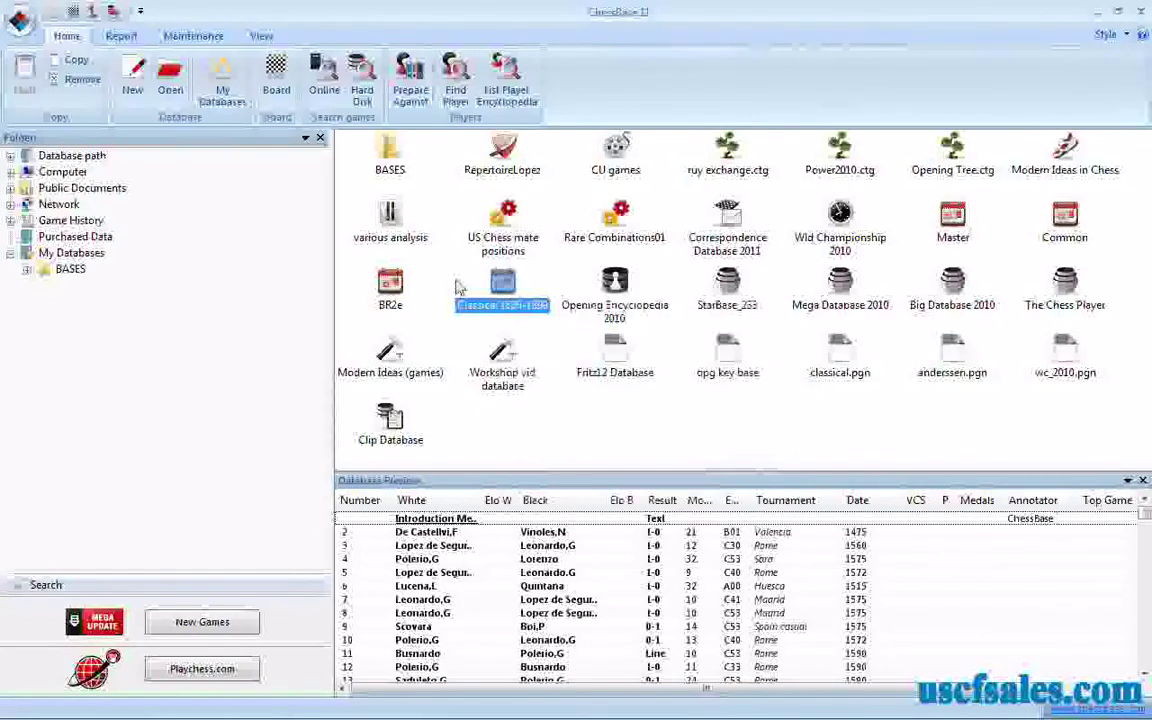
right_click(507, 288)
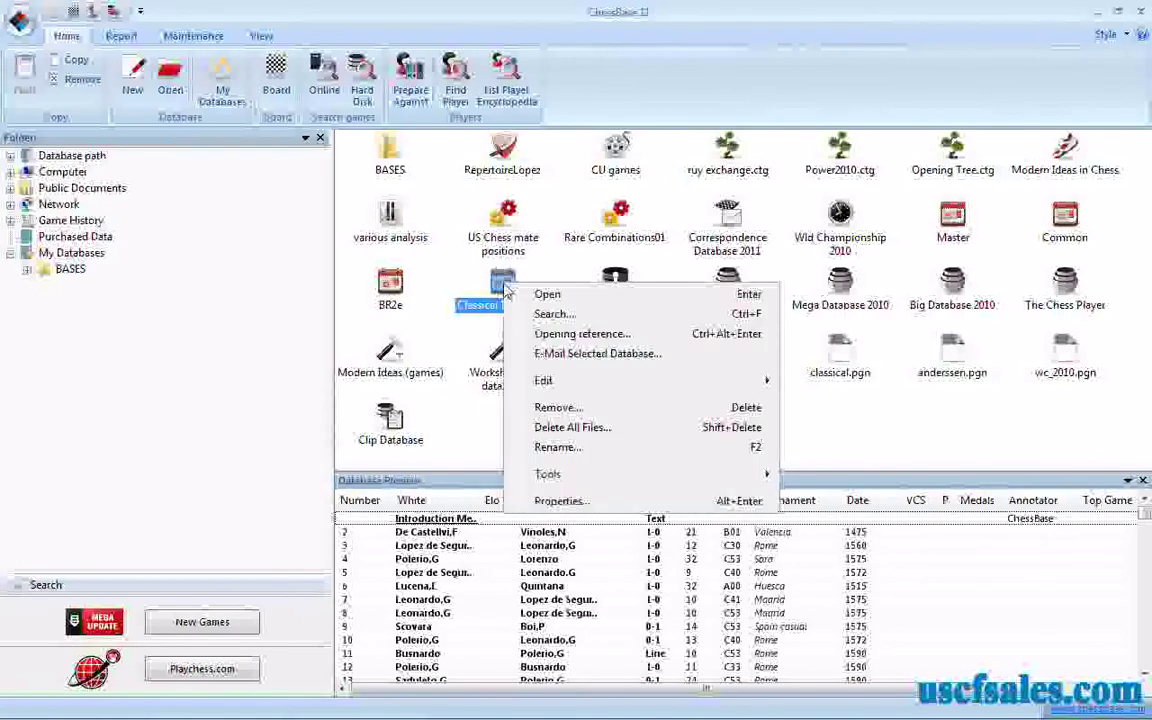
left_click(533, 316)
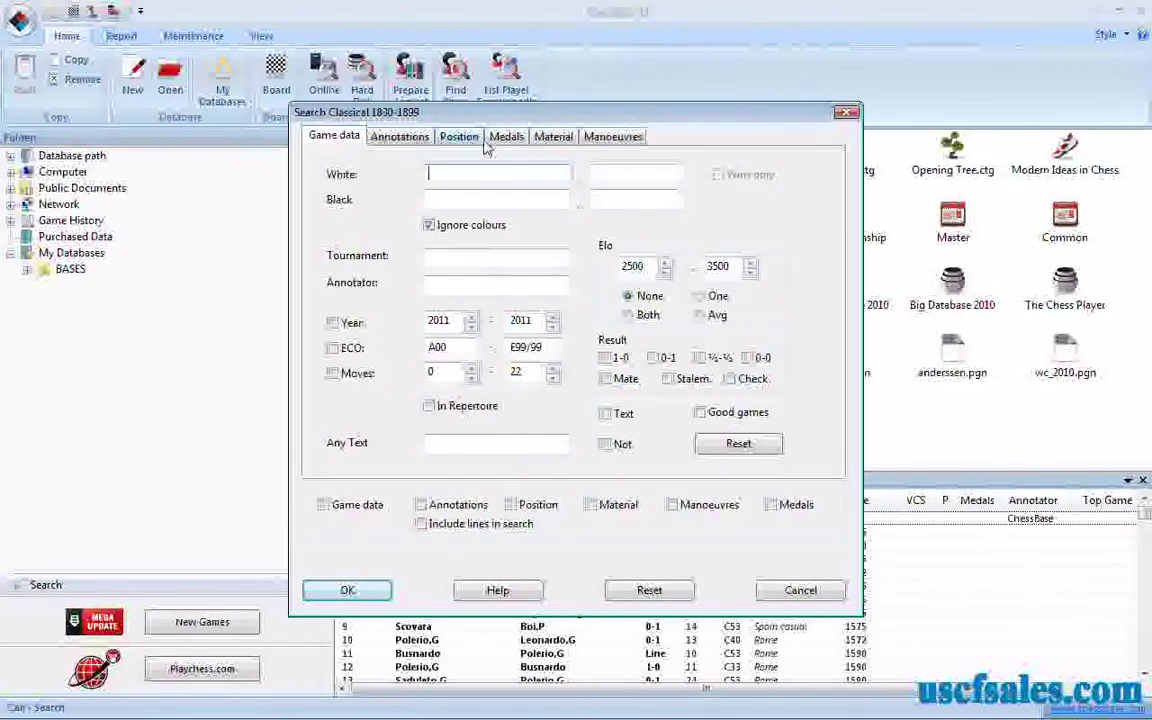
left_click(555, 144)
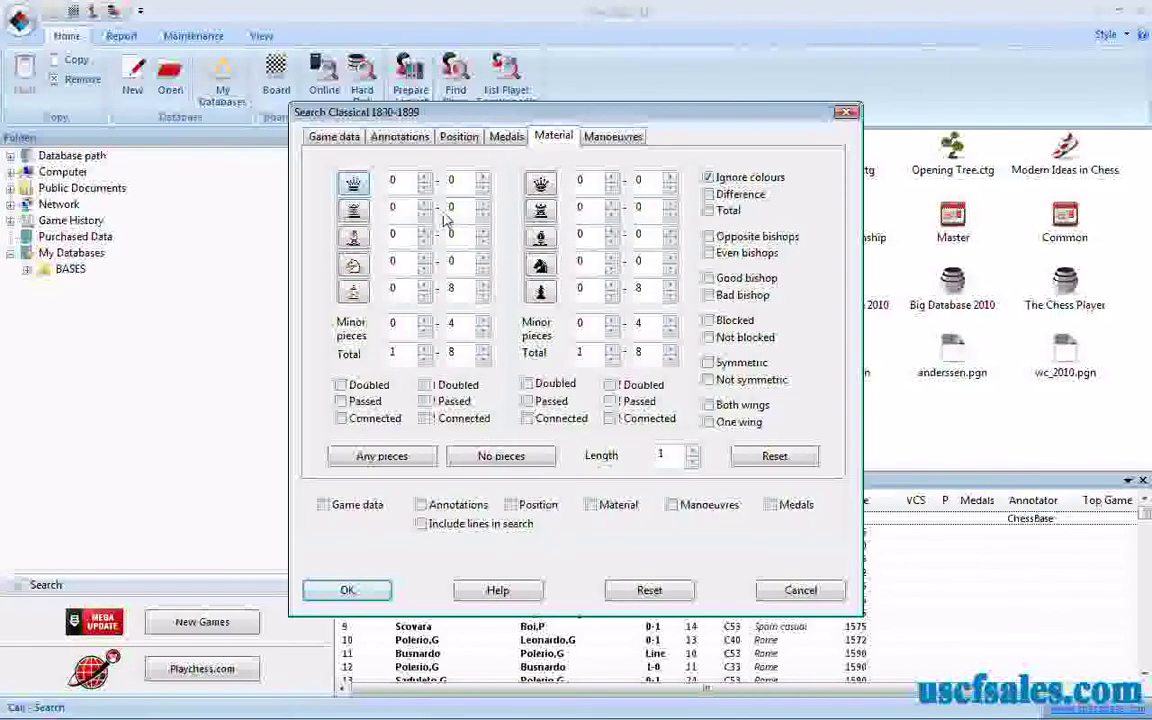
Require exactly one white queen by setting its range to 1 - 1 in the material criteria
left_click(425, 182)
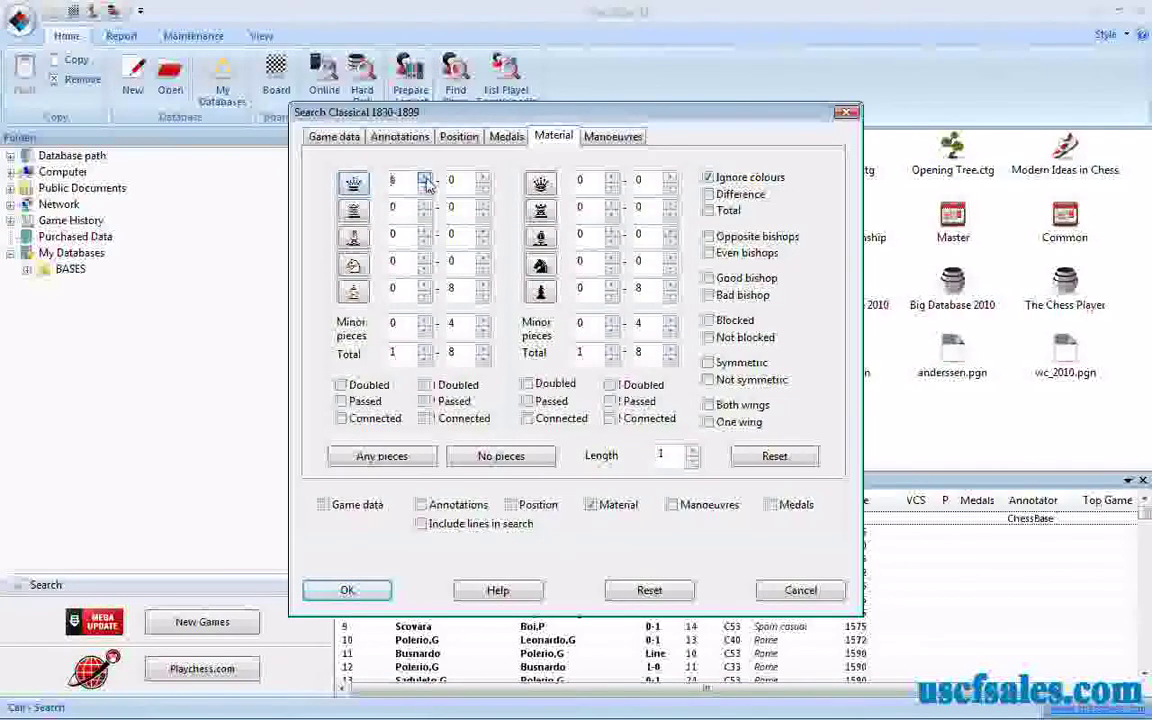
key("Tab")
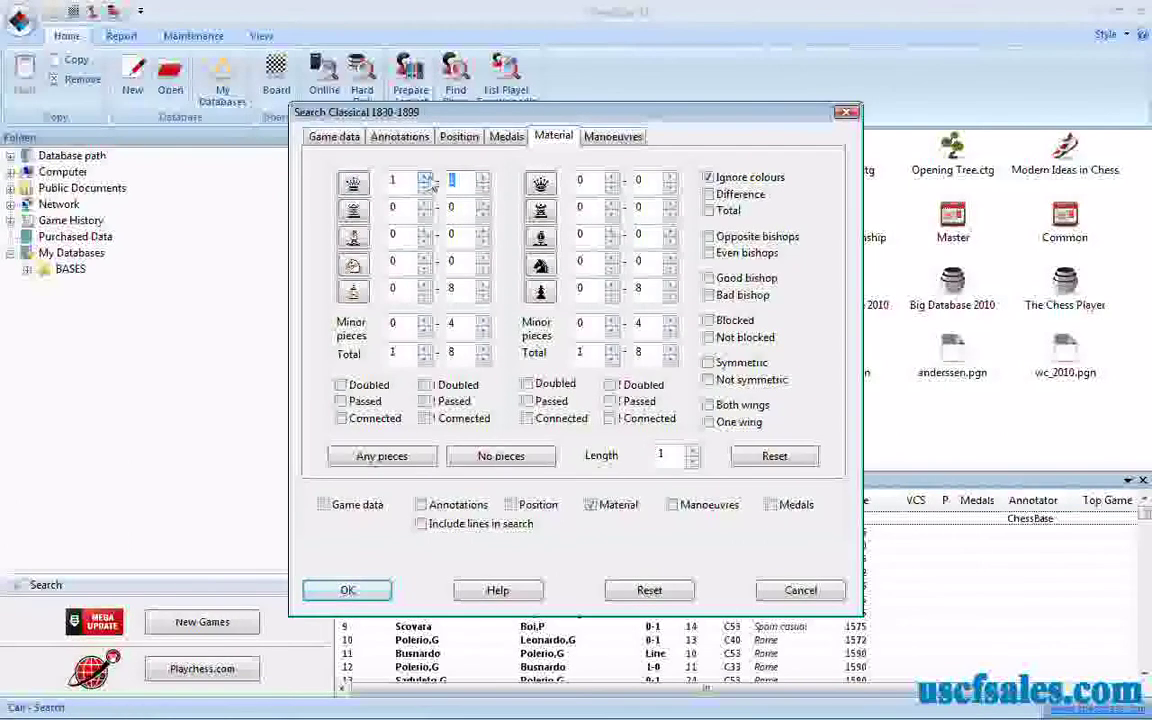
left_click(482, 186)
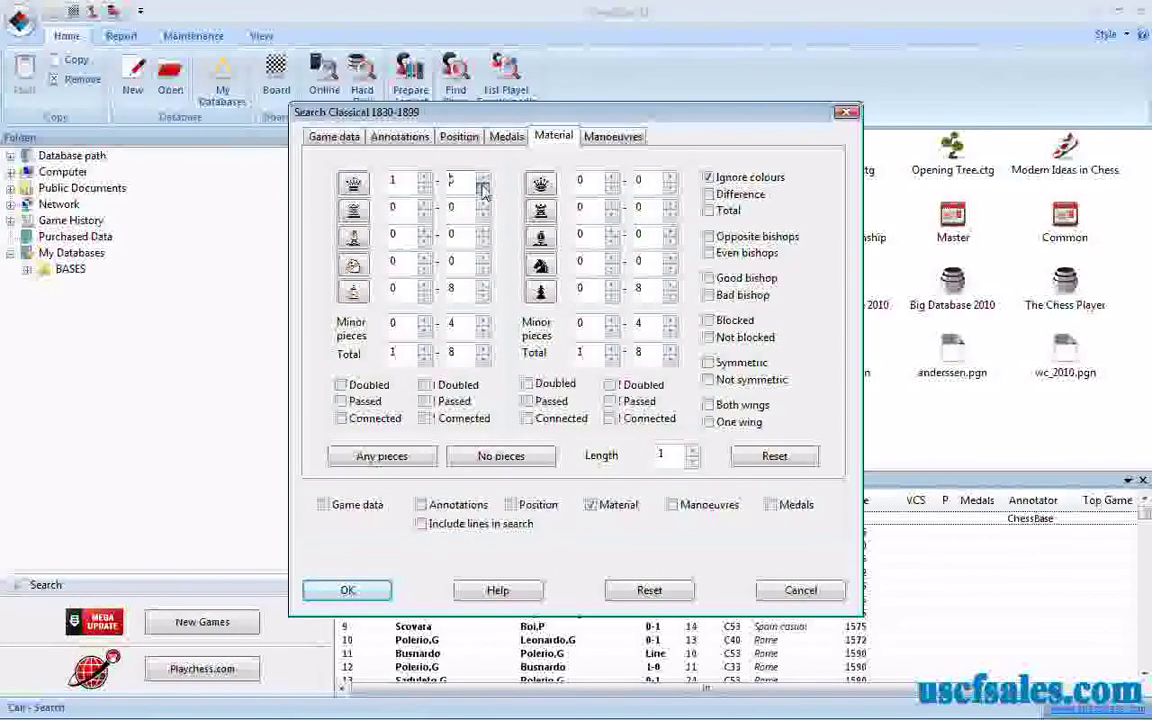
left_click(425, 188)
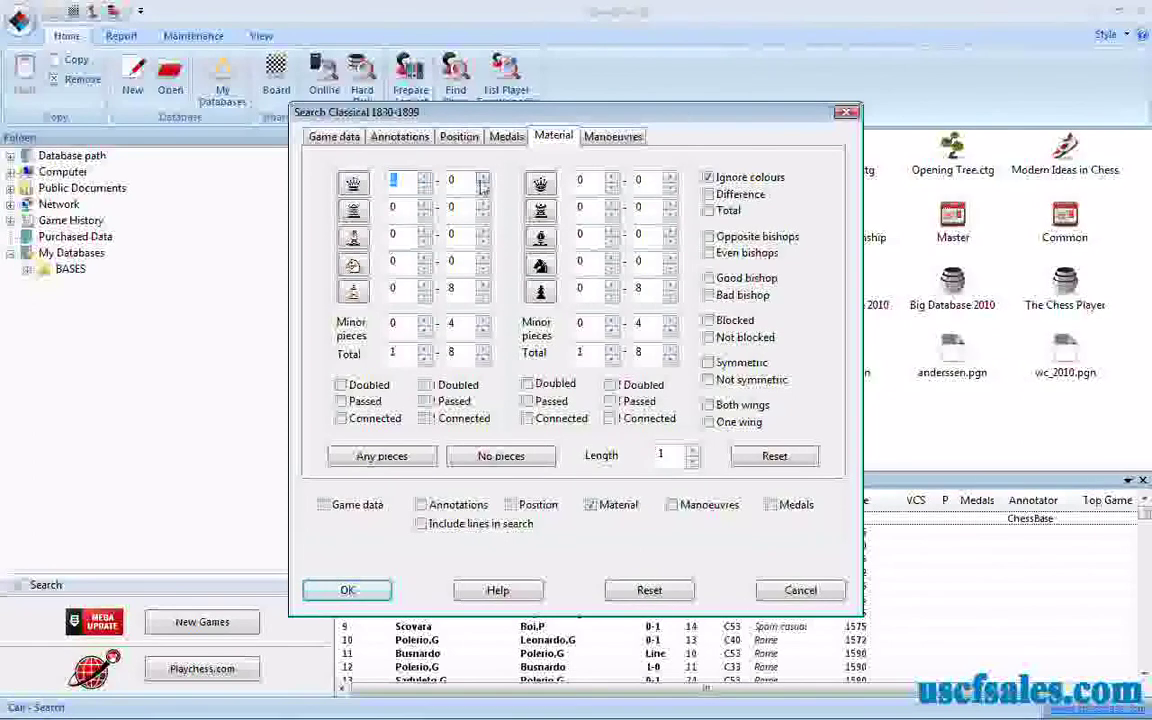
left_click(454, 179)
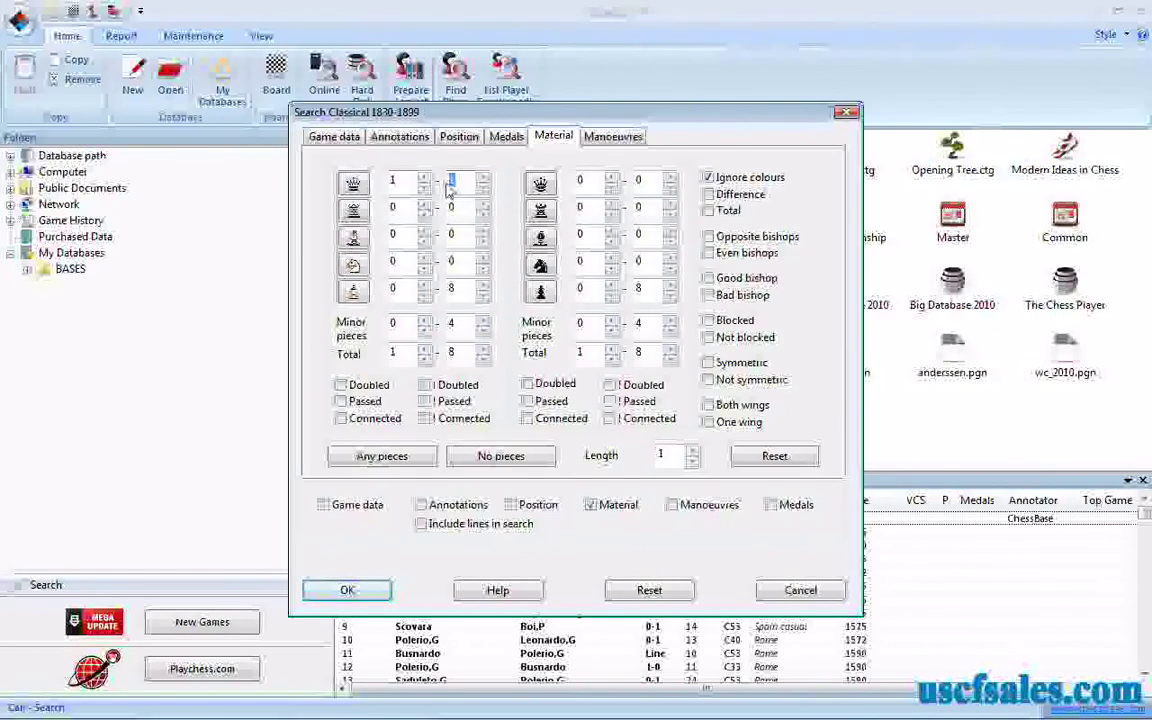
type("2")
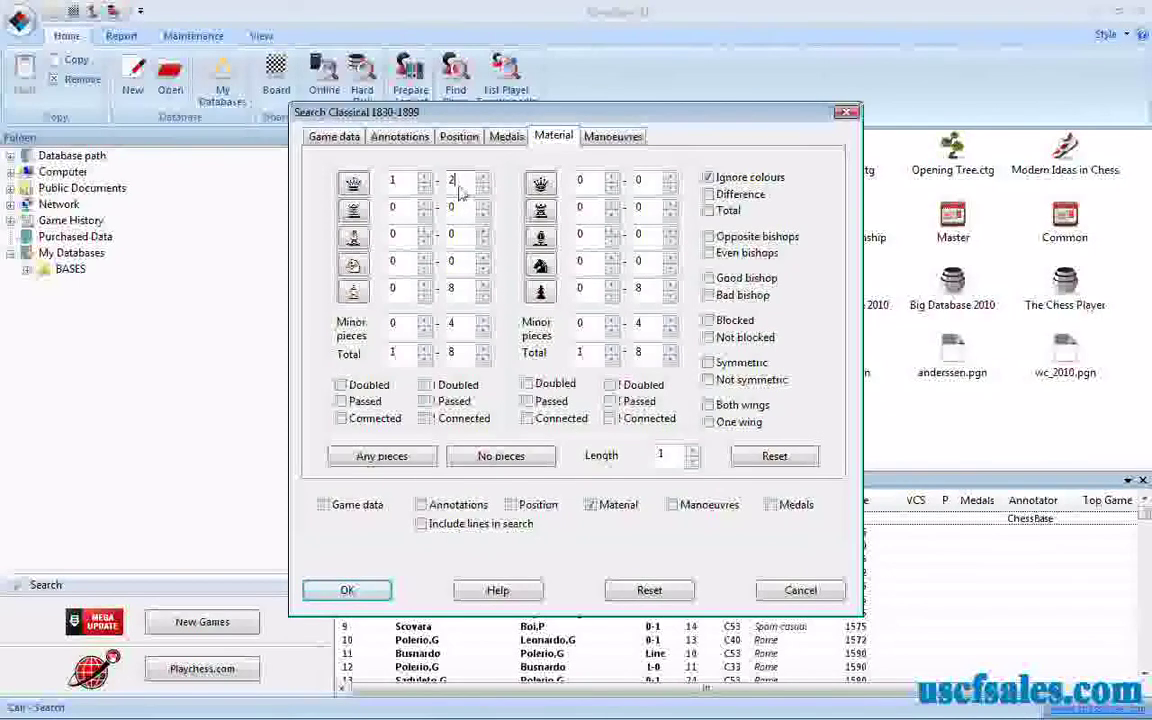
type("1")
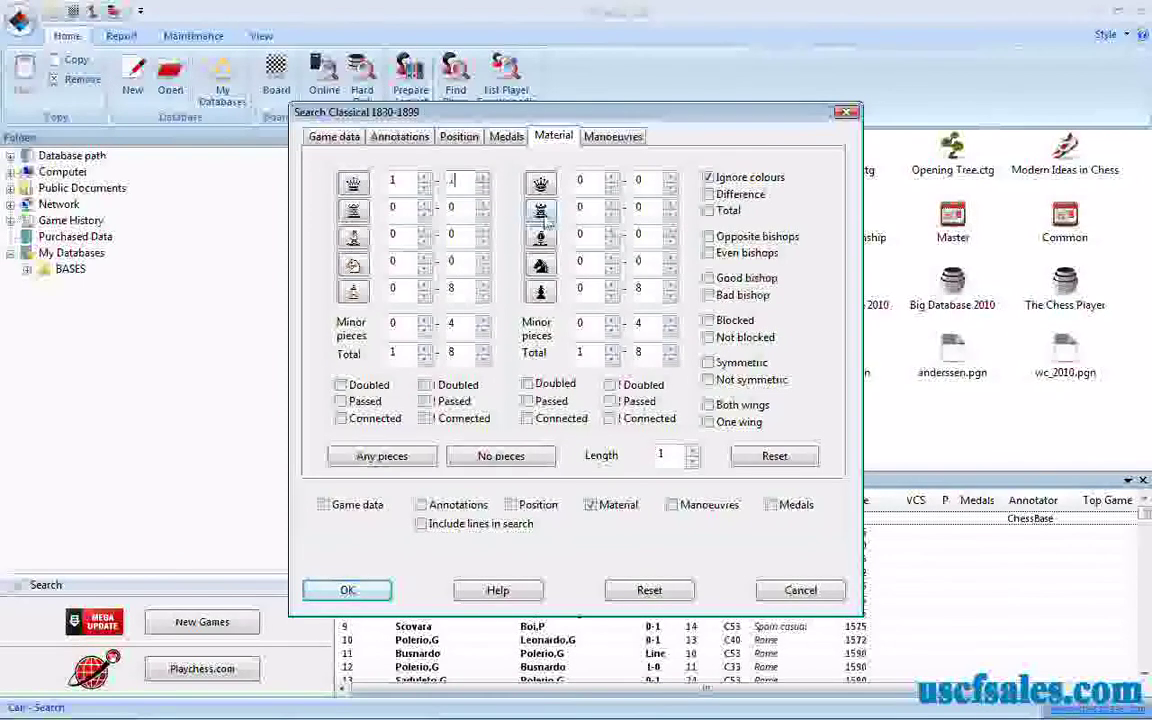
Require exactly two black rooks and set the minimum number of pawns to 1 for both sides
double_click(581, 207)
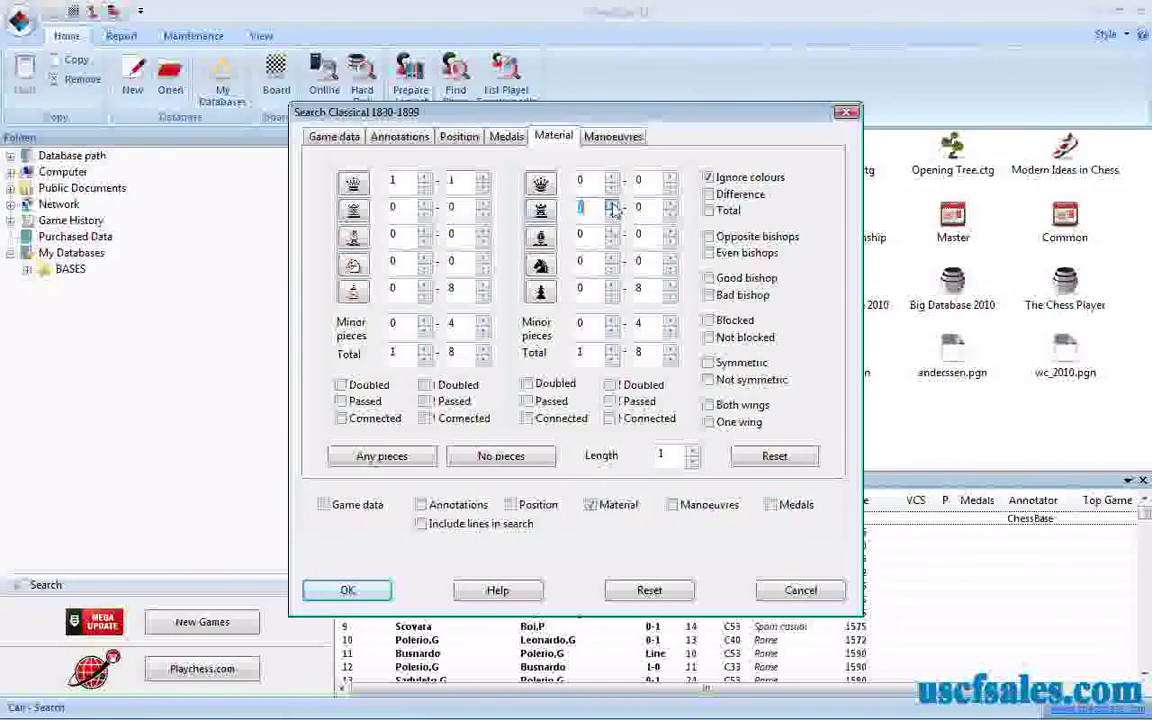
type("2")
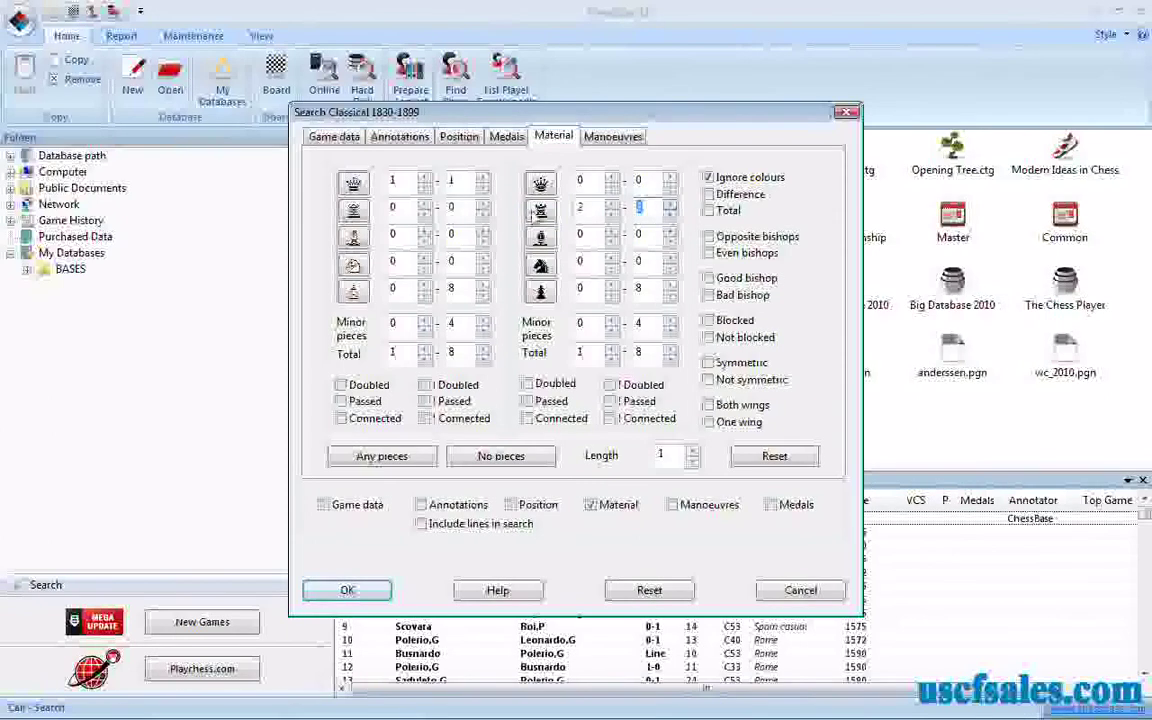
key("Tab")
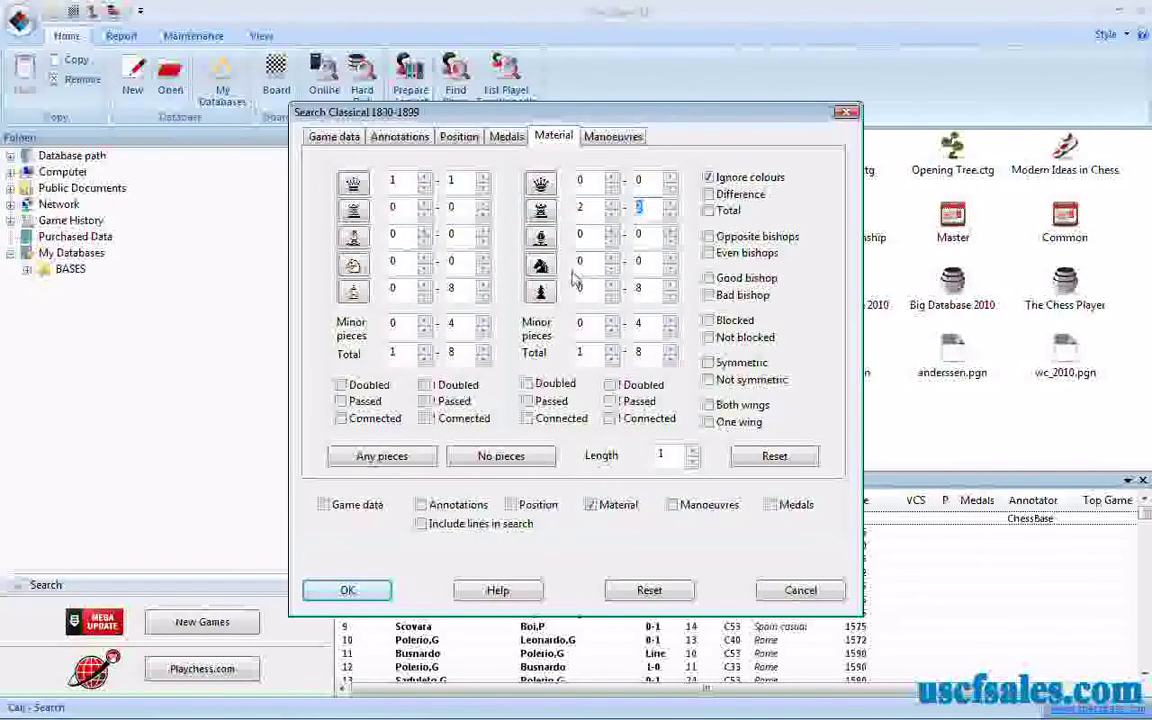
left_click(425, 287)
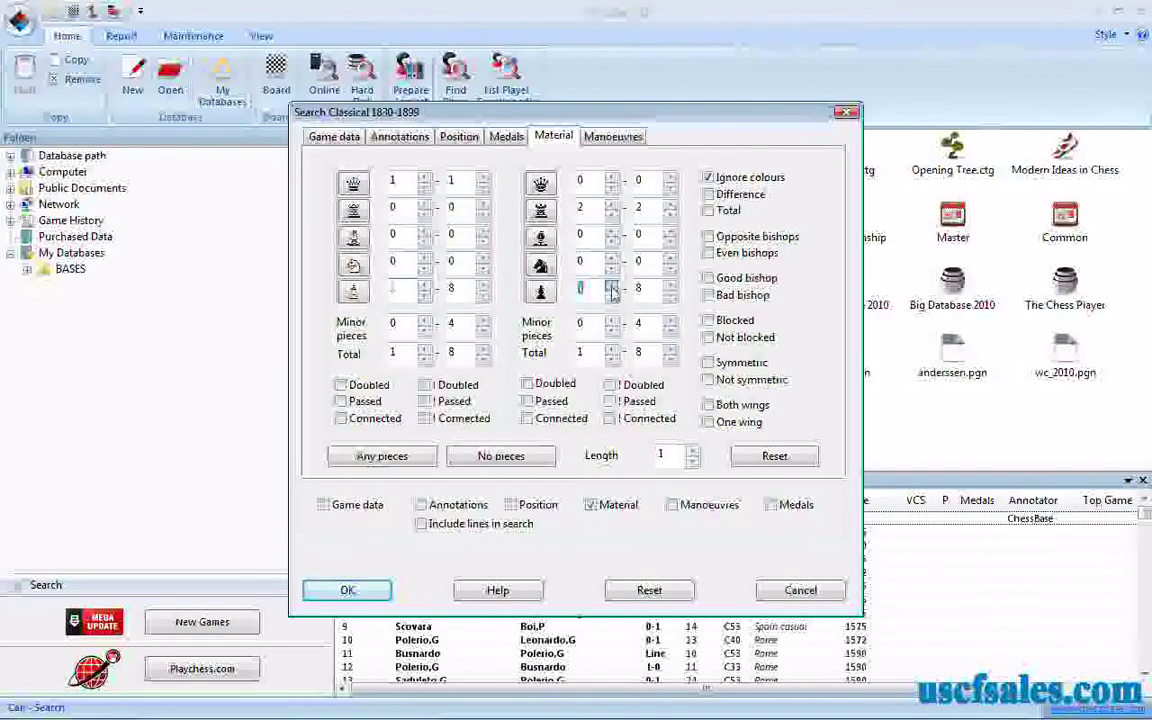
left_click(540, 290)
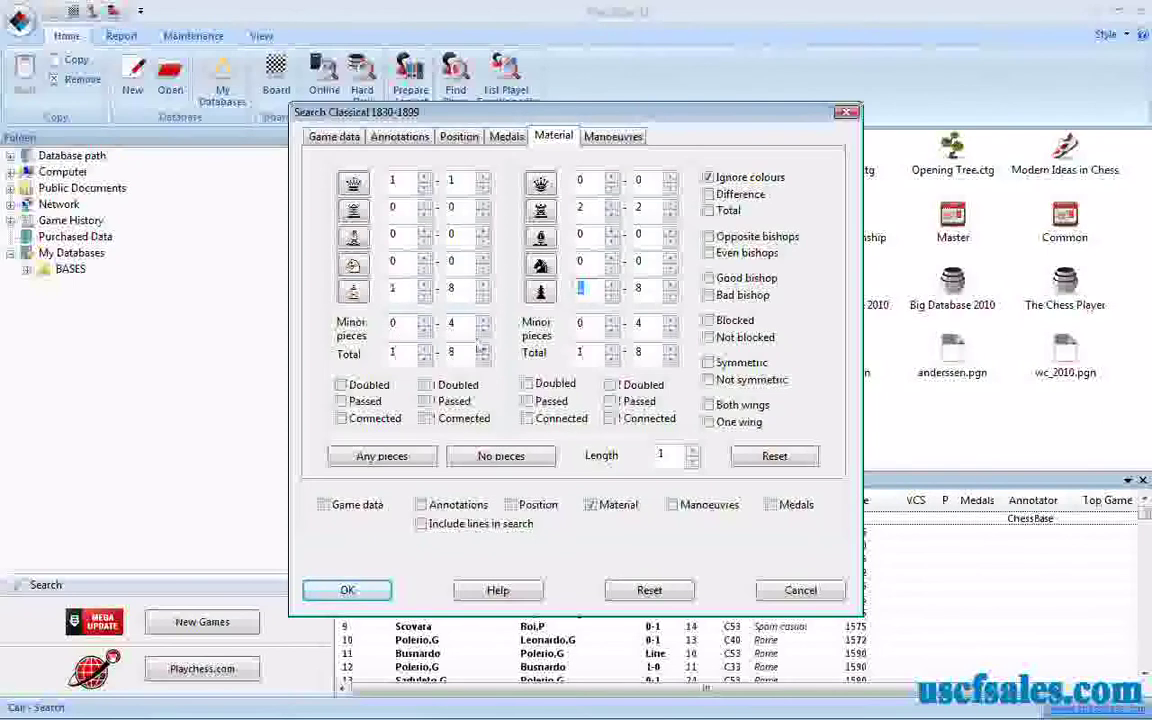
Exclude minor pieces by setting their maximum to 0 for both White and Black
left_click(483, 329)
left_click(483, 329)
left_click(483, 329)
left_click(483, 329)
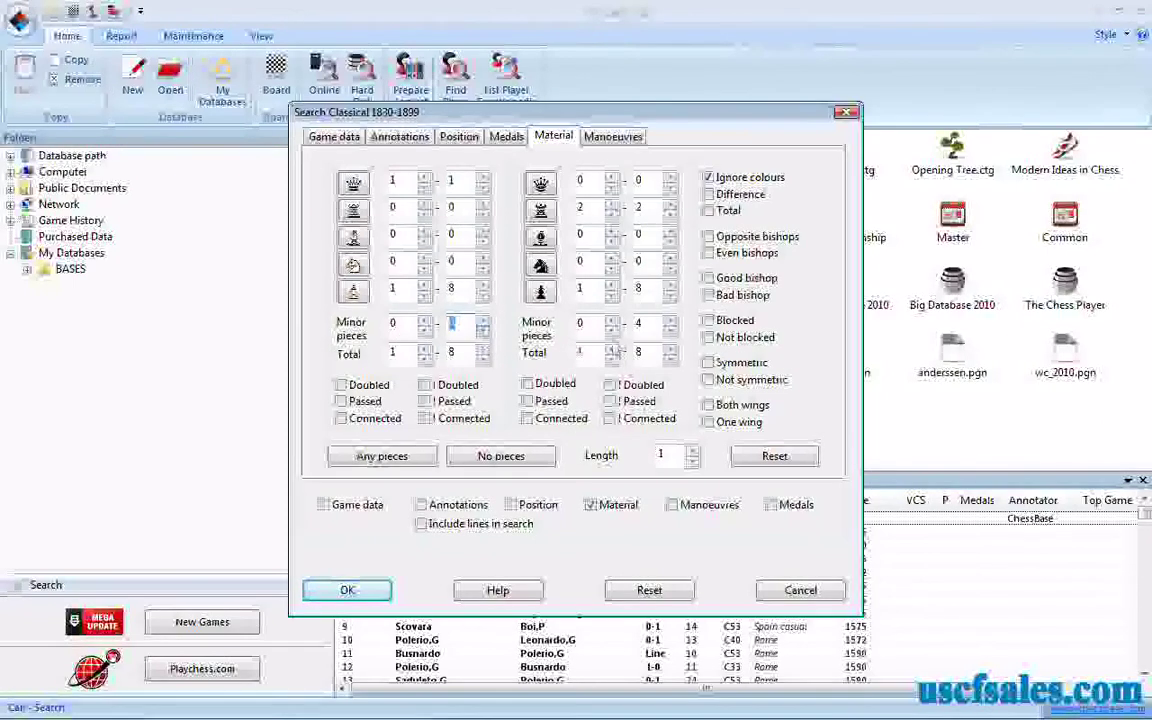
left_click(670, 329)
left_click(670, 329)
left_click(670, 329)
left_click(670, 329)
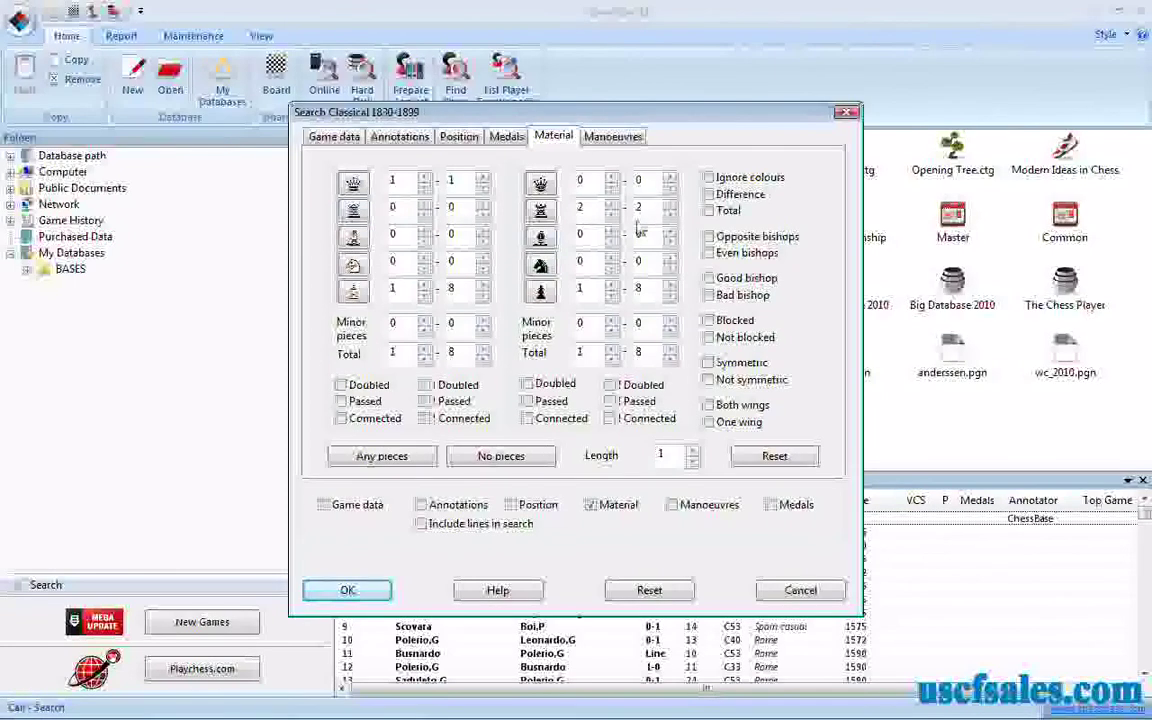
Enable Ignore colours for the material criteria and run the search
left_click(709, 178)
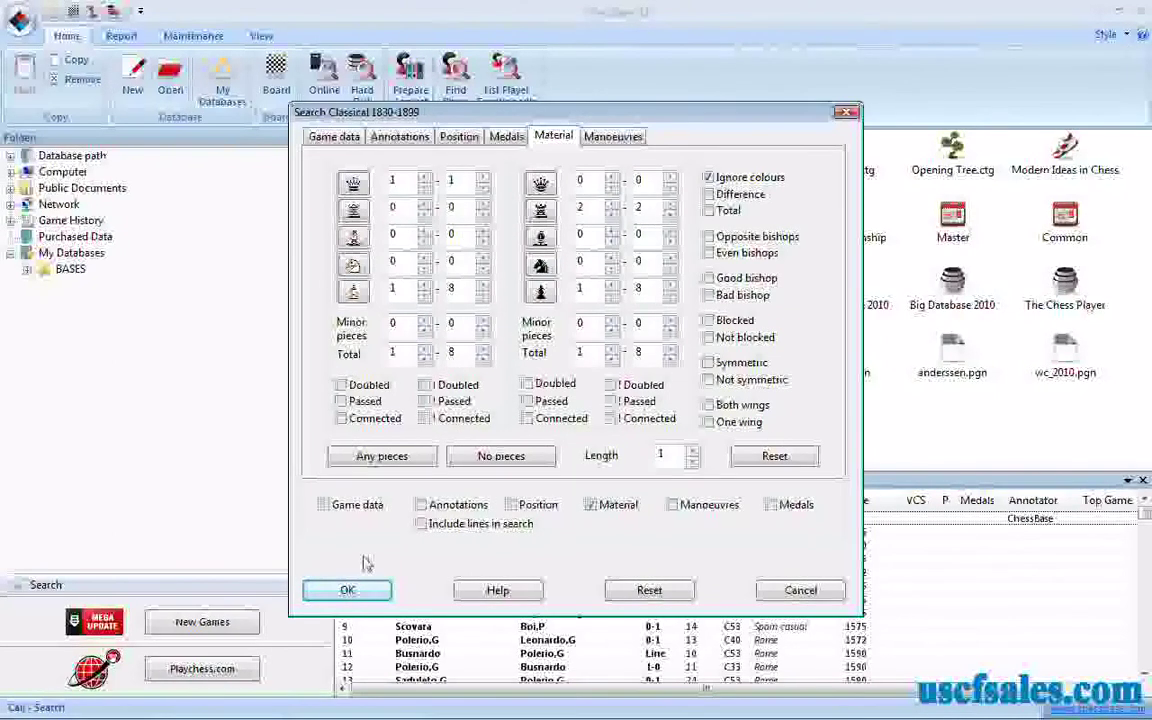
left_click(347, 592)
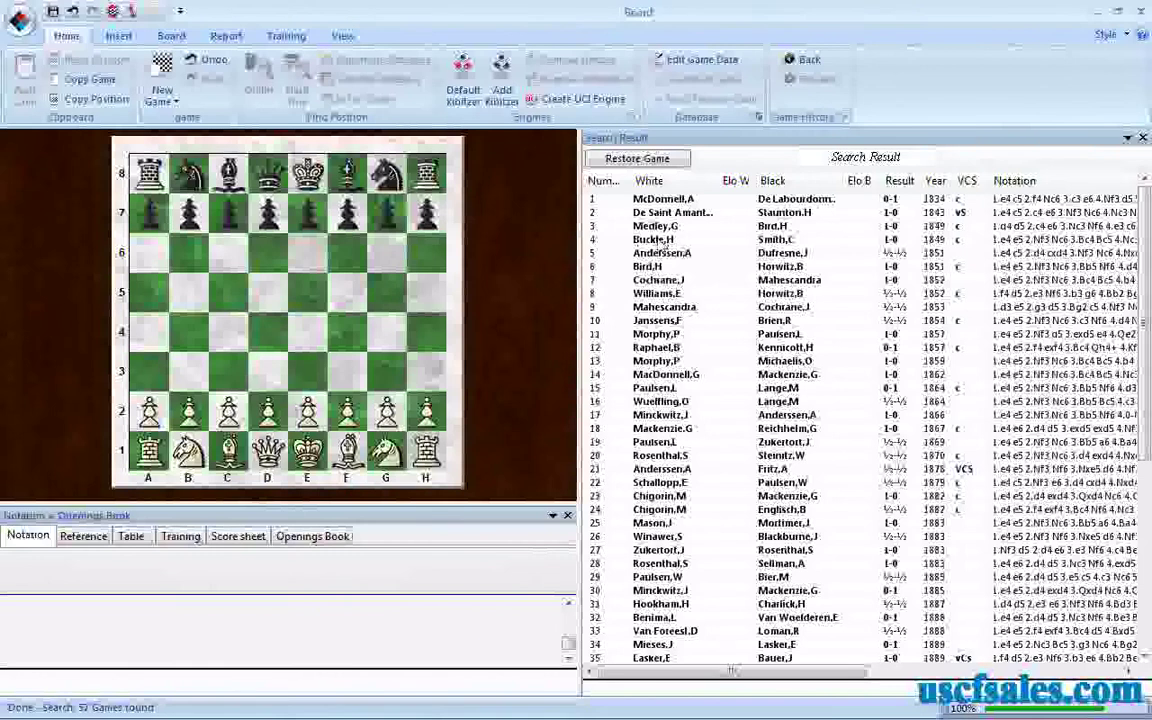
Preview games 4, 17, 6, 11 and 22 of the search results to examine their queen versus two rooks positions
double_click(660, 240)
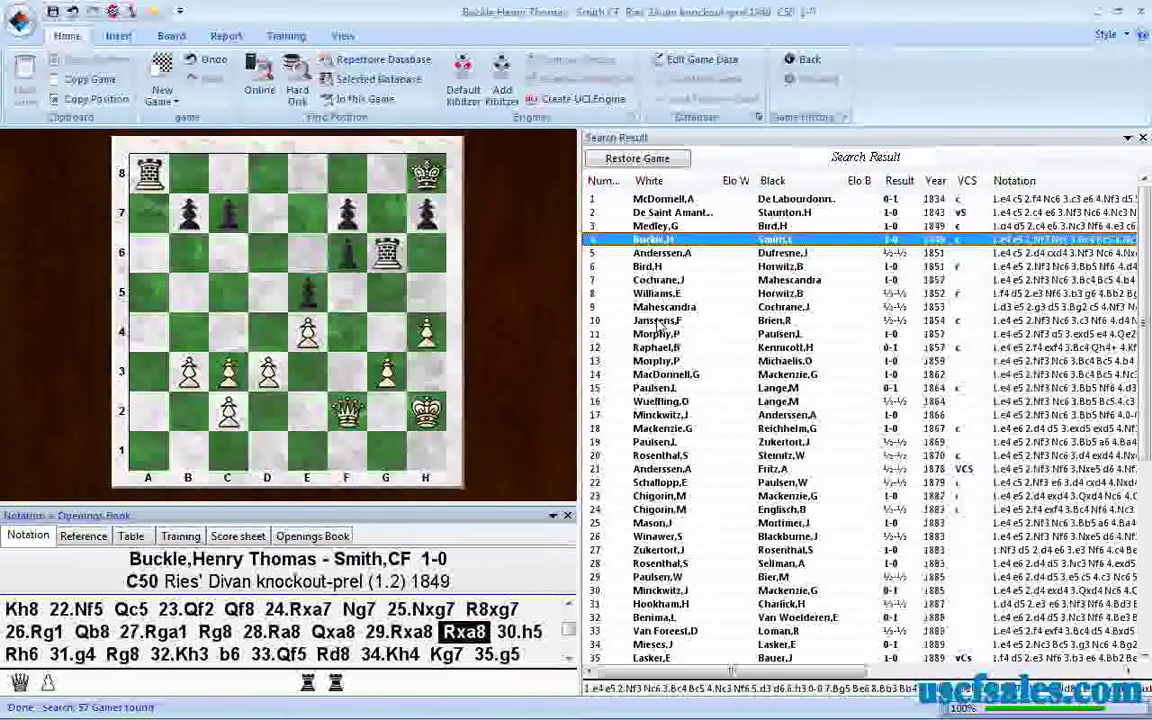
left_click(633, 416)
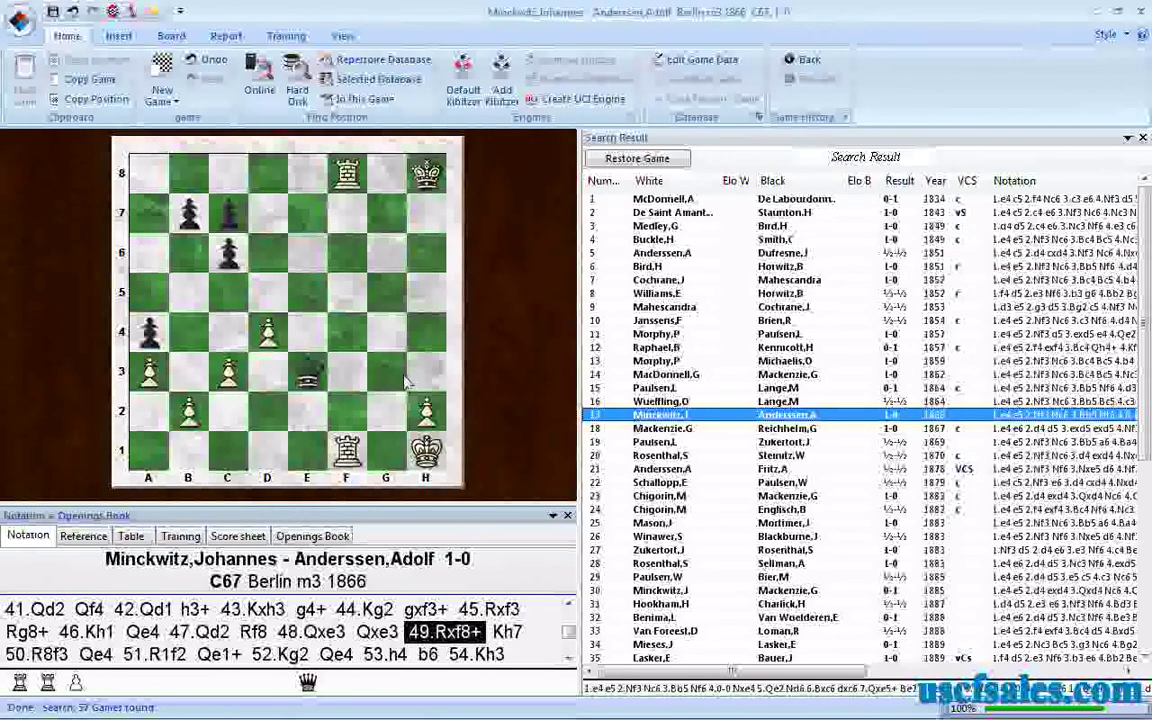
left_click(640, 267)
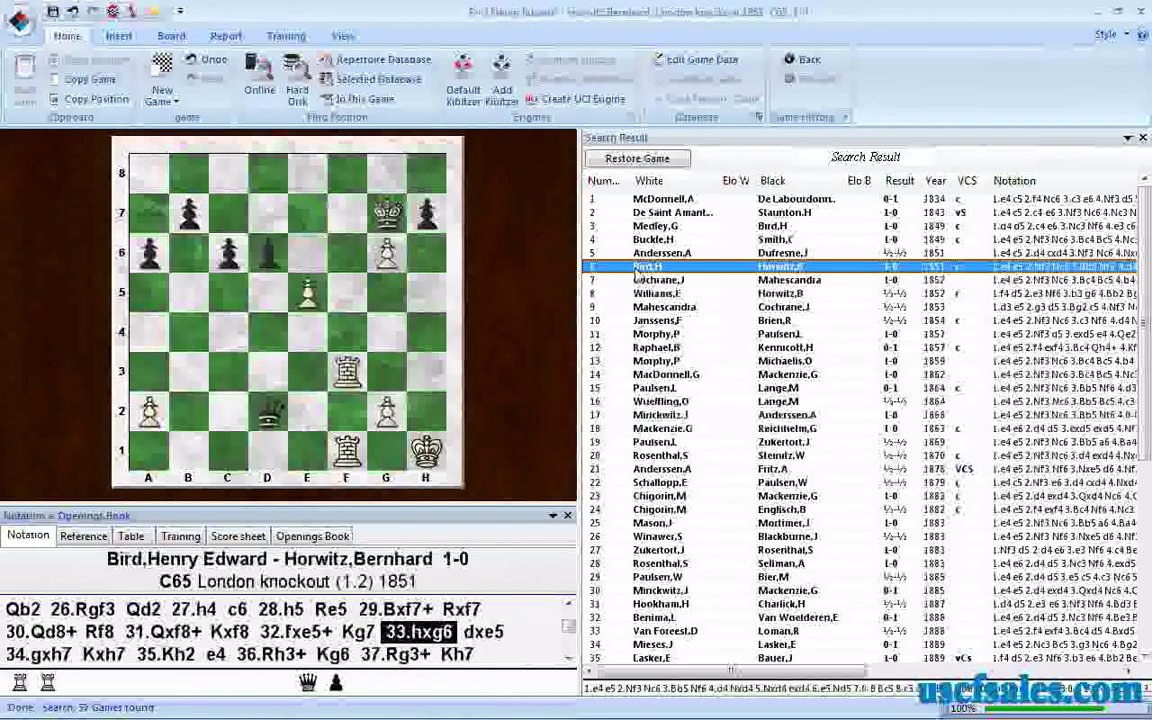
left_click(642, 334)
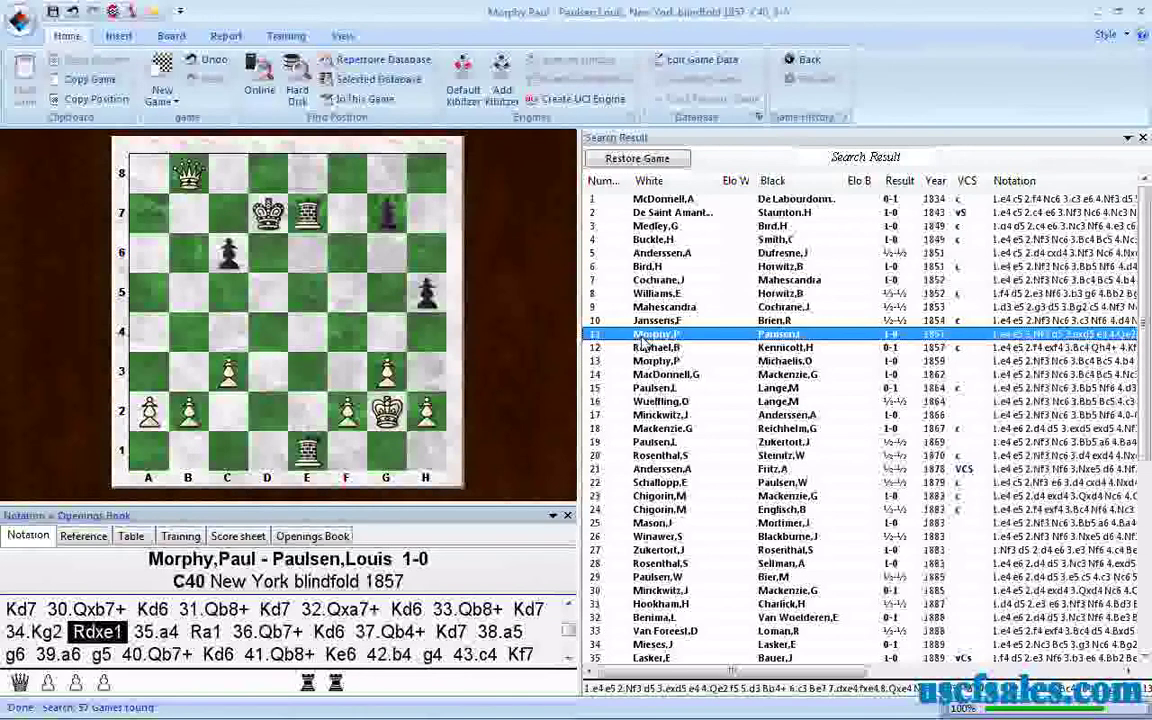
left_click(648, 483)
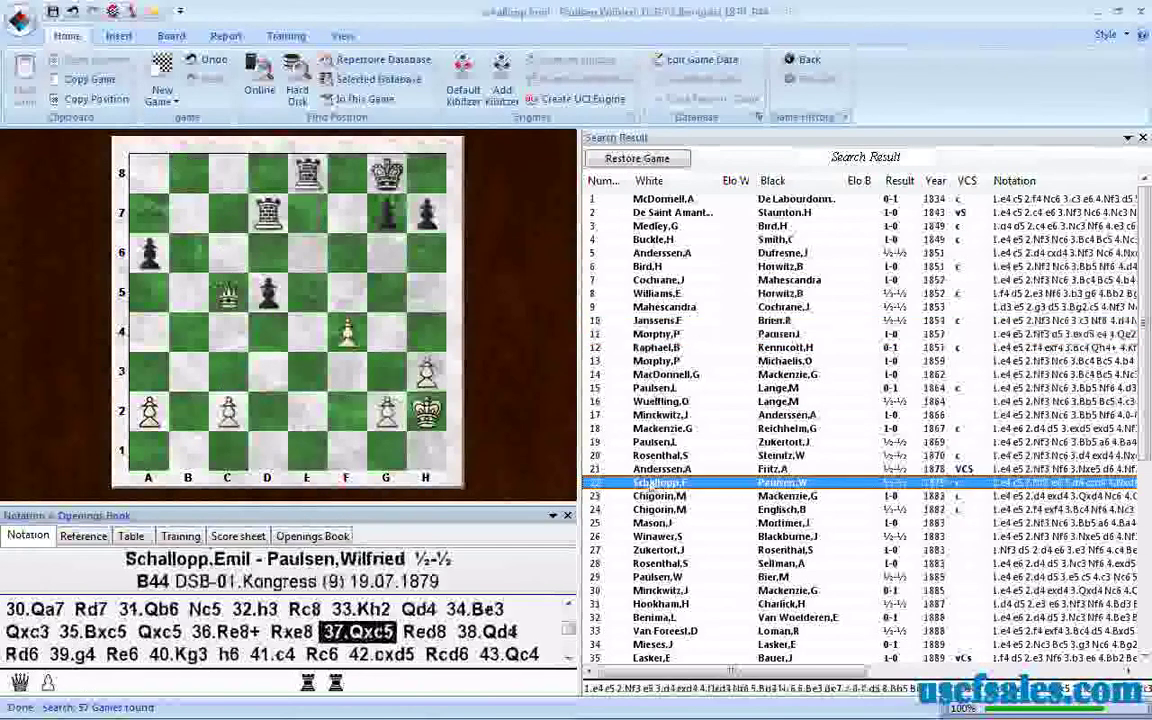
Move down the search results to game 32 and load it in full on the board
key("Down")
key("Down")
key("Down")
key("Down")
key("Down")
key("Down")
key("Down")
key("Down")
key("Down")
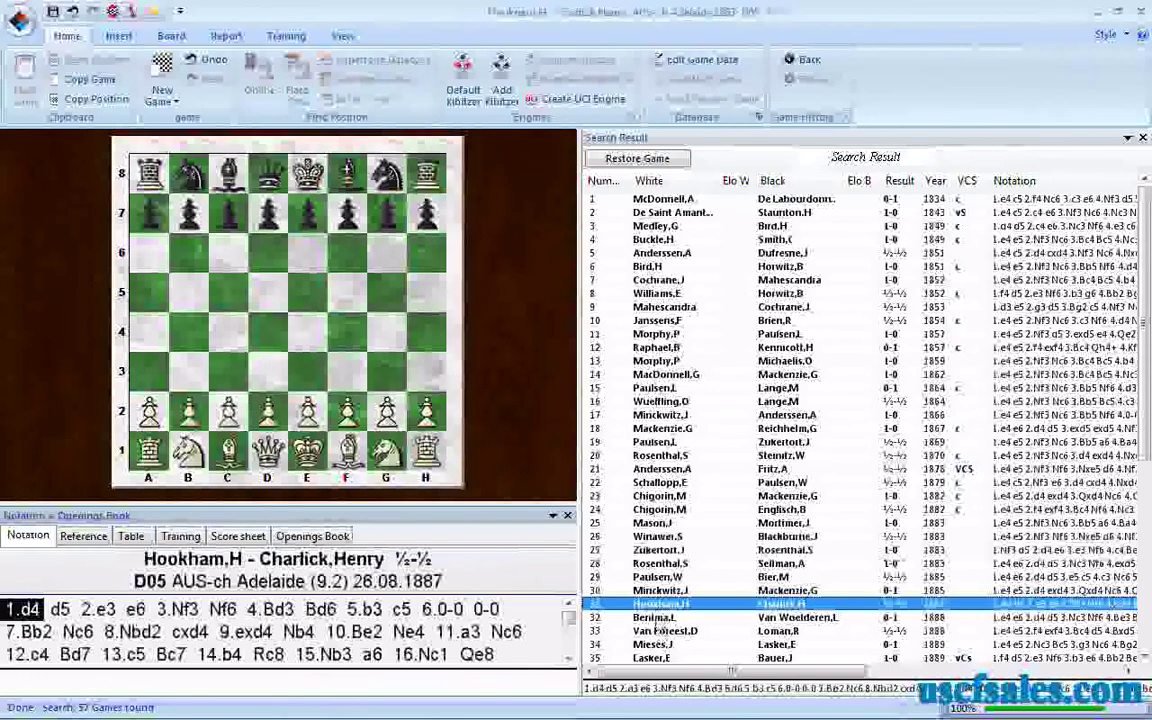
key("Up")
key("Down")
key("Down")
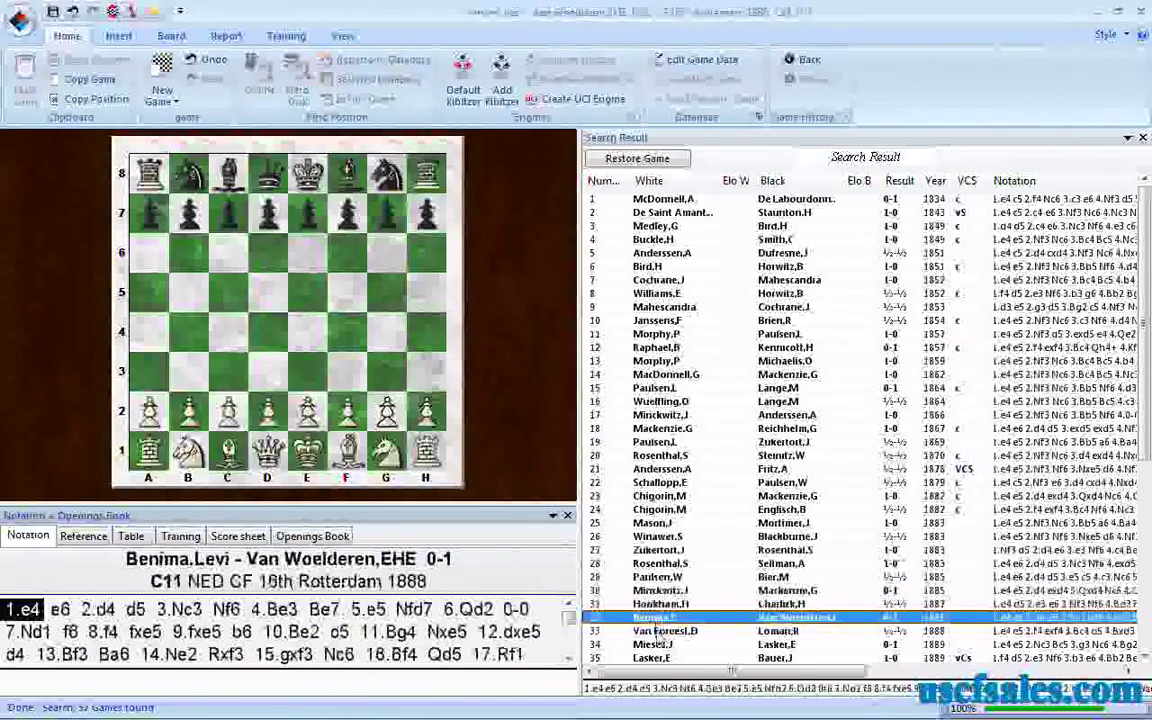
key("Return")
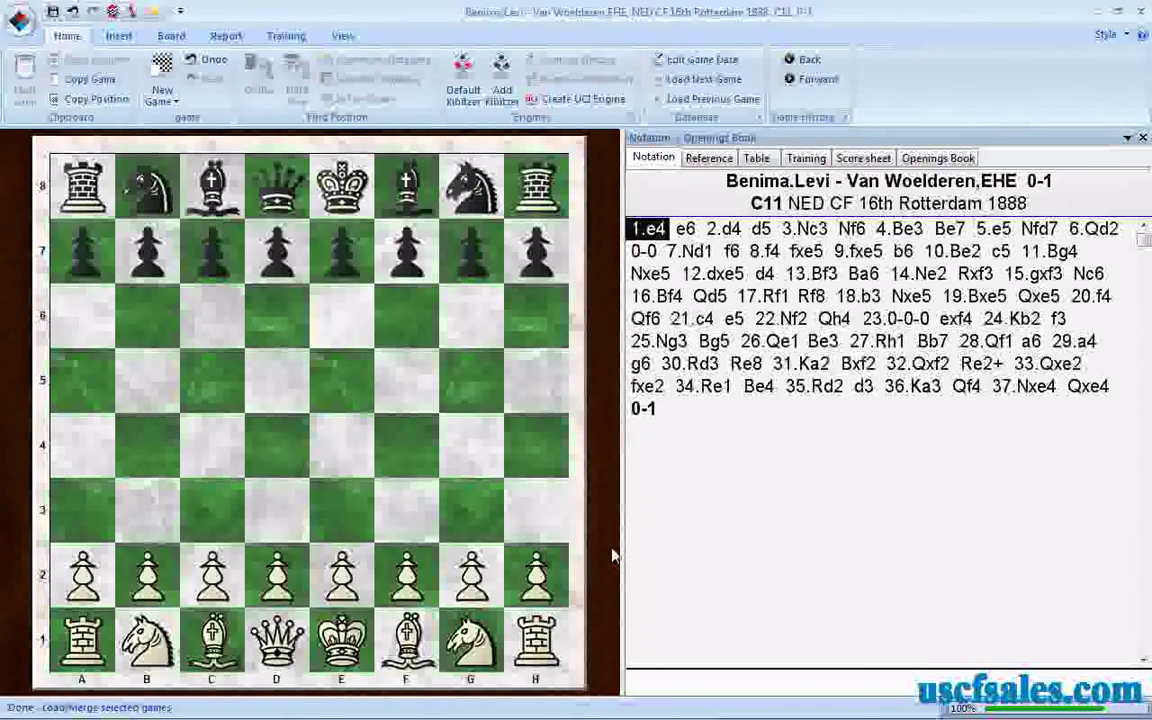
Play through the loaded game move by move from 1.e4 to Black's 20th move, Qf6
key("Right")
key("Right")
key("Right")
key("Right")
key("Right")
key("Right")
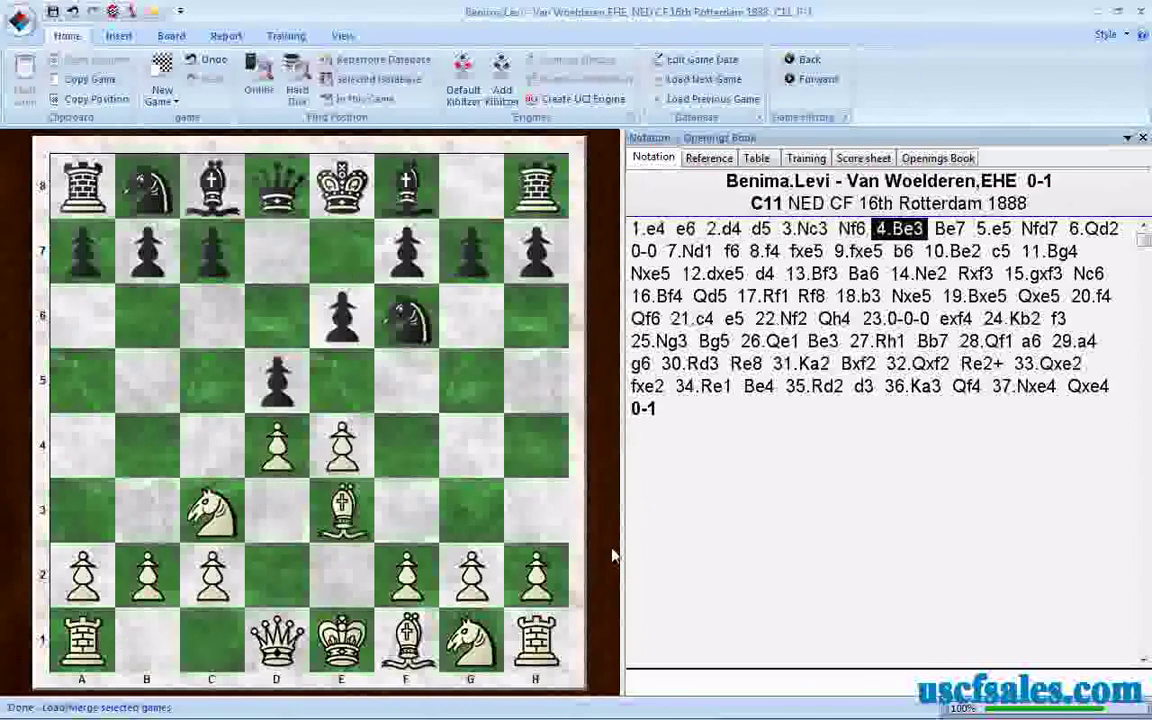
key("Right")
key("Right")
key("Right")
key("Right")
key("Right")
key("Right")
key("Right")
key("Right")
key("Right")
key("Right")
key("Right")
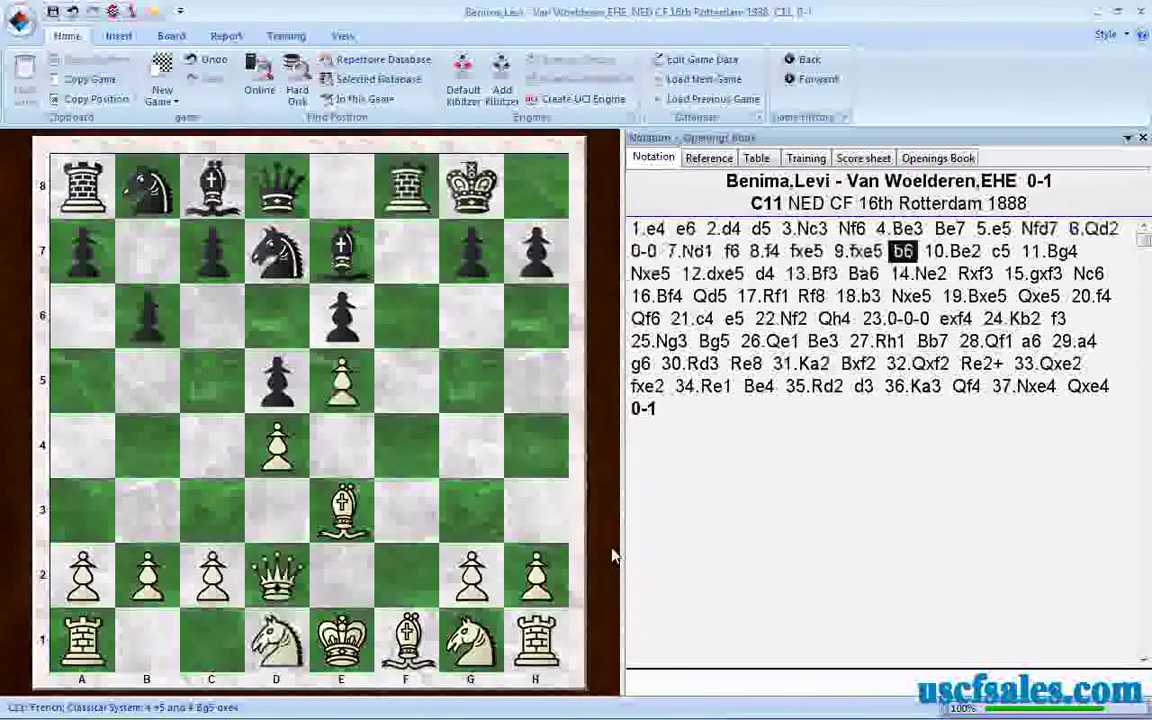
key("Right")
key("Right")
key("Right")
key("Right")
key("Right")
key("Right")
key("Right")
key("Right")
key("Right")
key("Right")
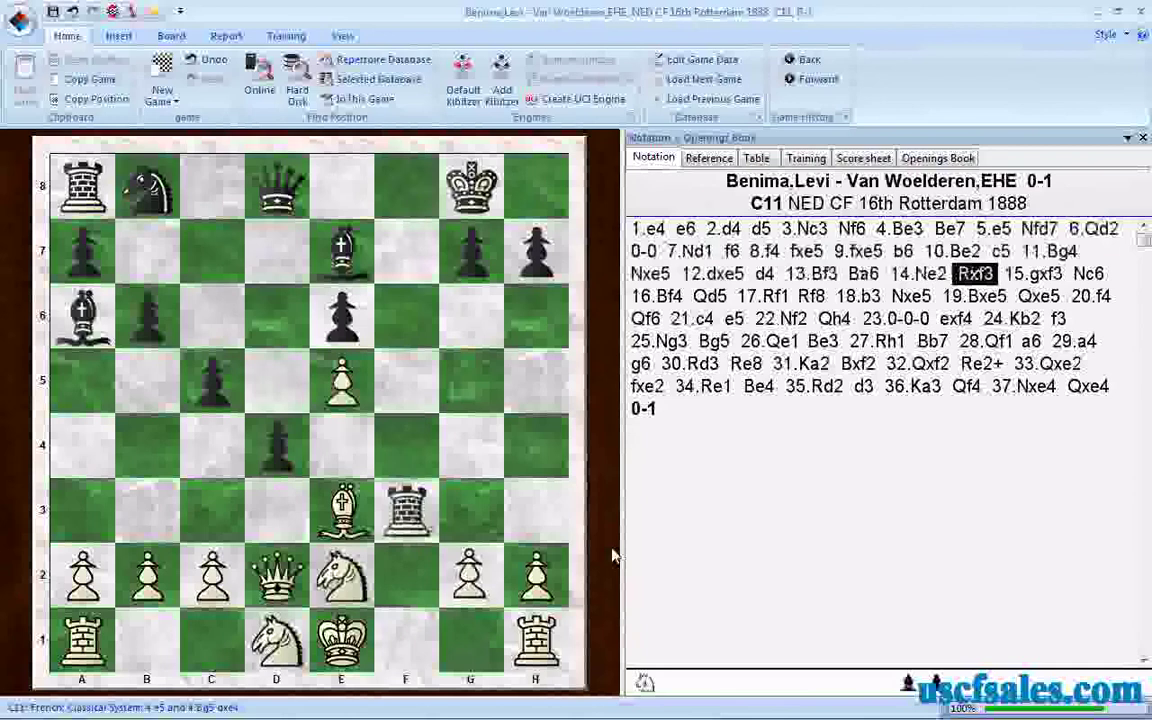
key("Right")
key("Right")
key("Right")
key("Right")
key("Right")
key("Right")
key("Right")
key("Right")
key("Right")
key("Right")
key("Right")
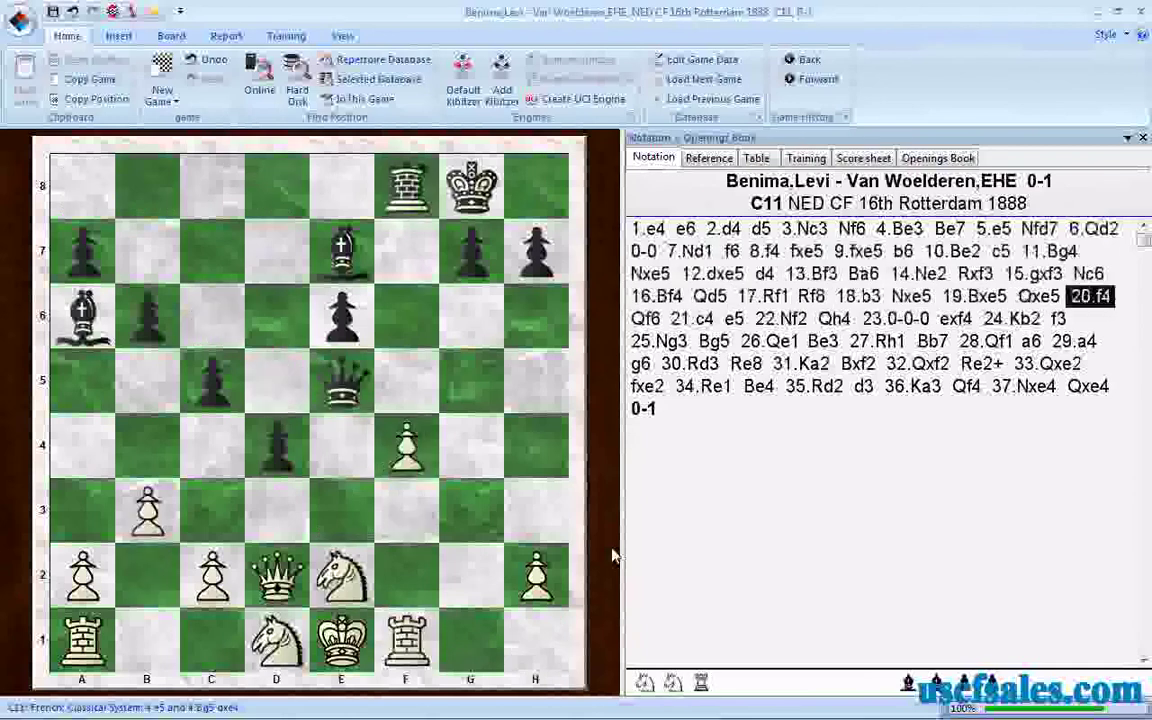
key("Right")
View the game's final position after 37...Qxe4, and go back to the position after 34.Re1
left_click(1083, 393)
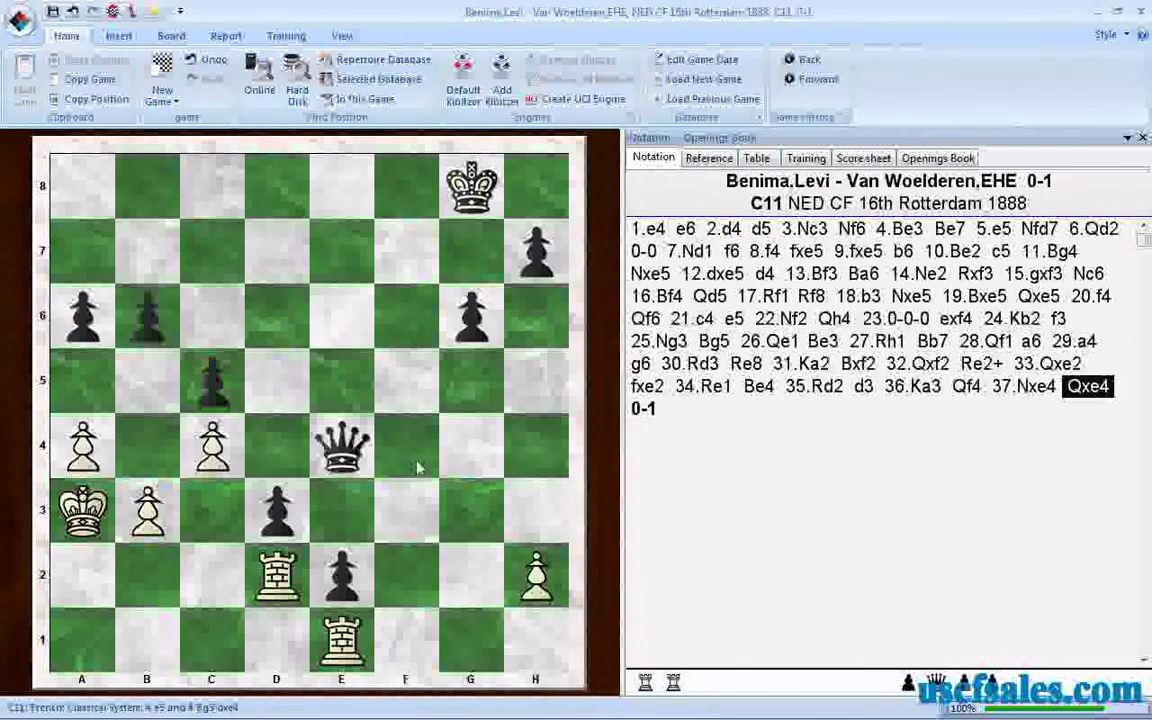
left_click(690, 388)
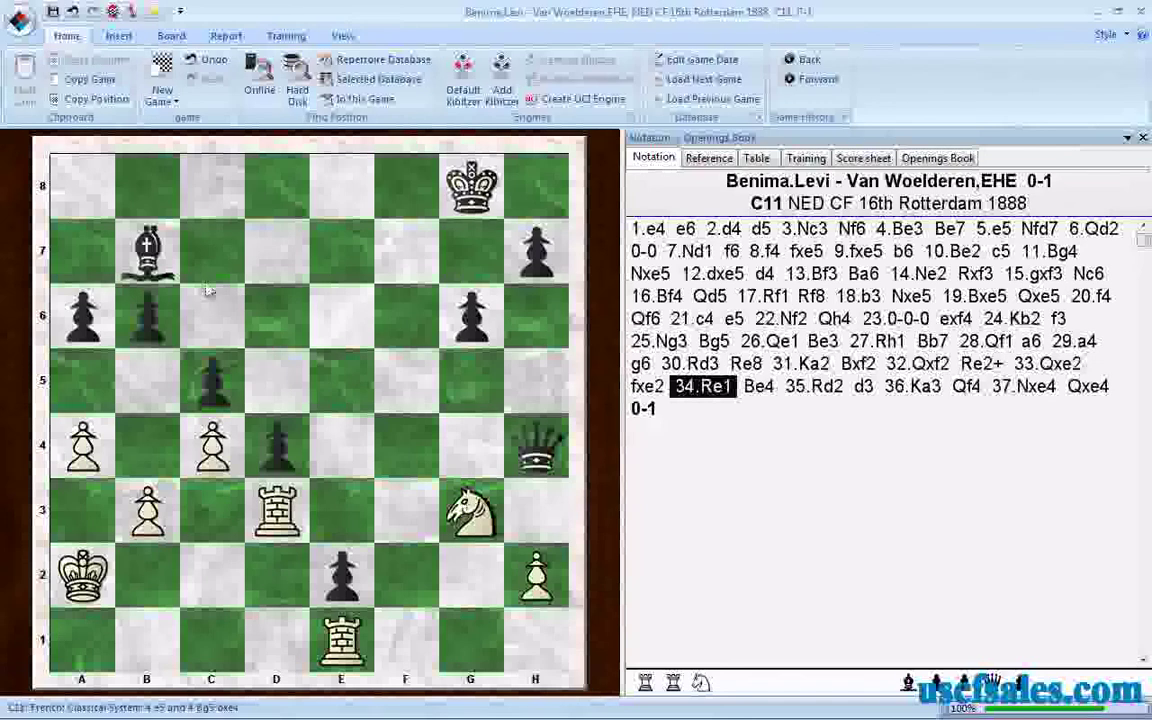
Play through the ending from 34...Be4 to the final position after 37...Qxe4, rechecking the last capture
key("Right")
key("Right")
key("Right")
key("Right")
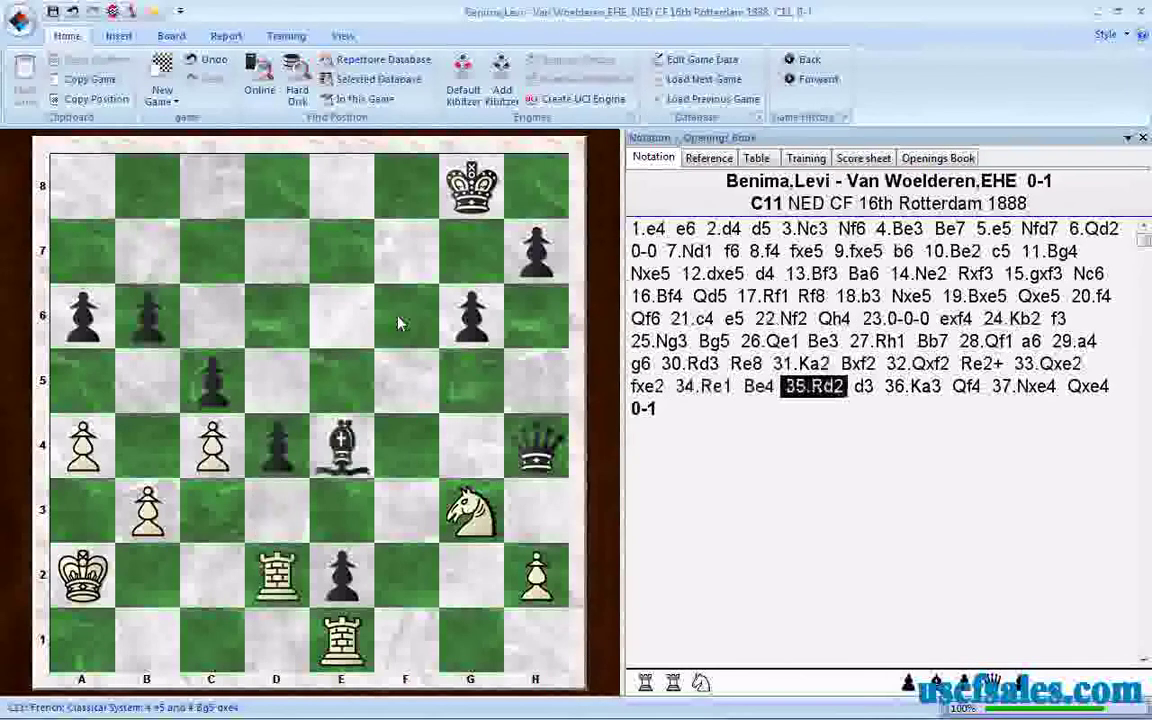
key("Right")
key("Right")
key("Right")
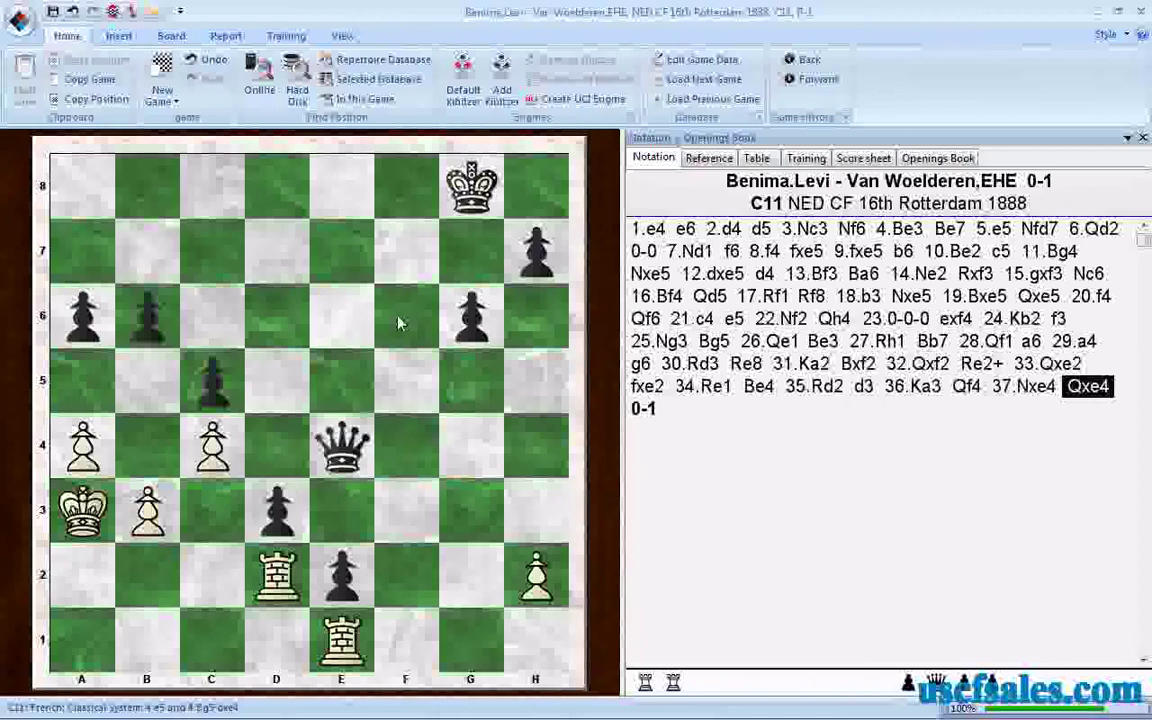
key("Left")
key("Right")
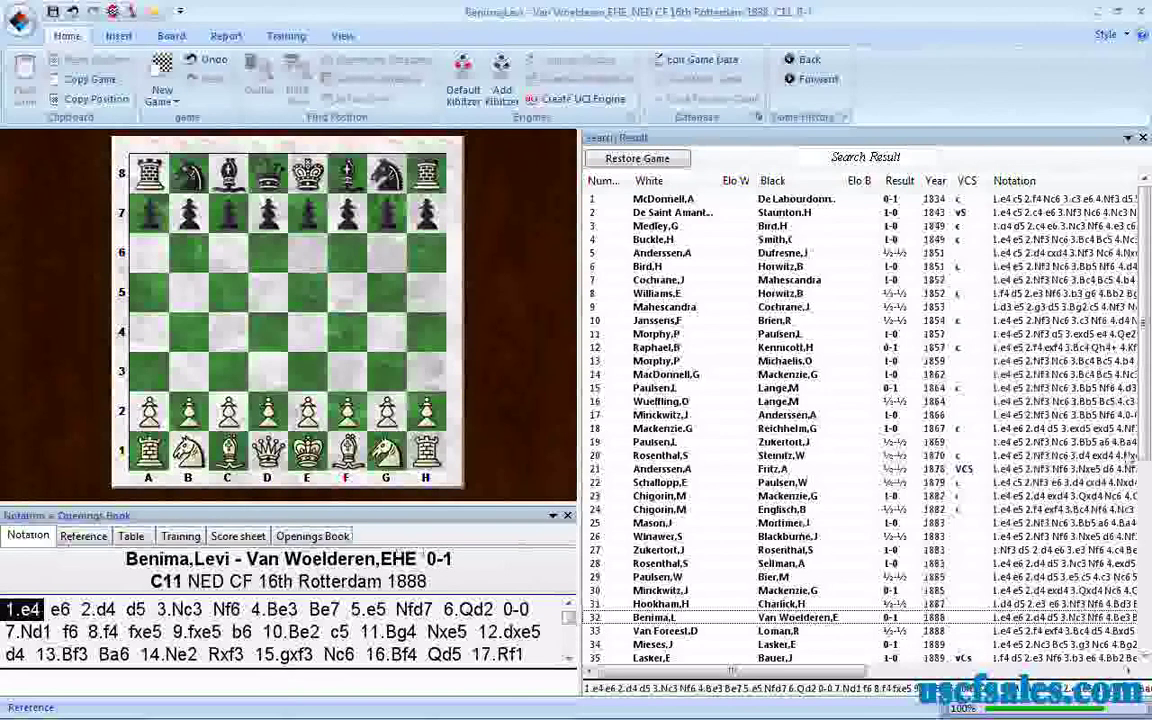
Look through the search results list down to game 57 and return to game 1
scroll(1138, 456, "down", 6)
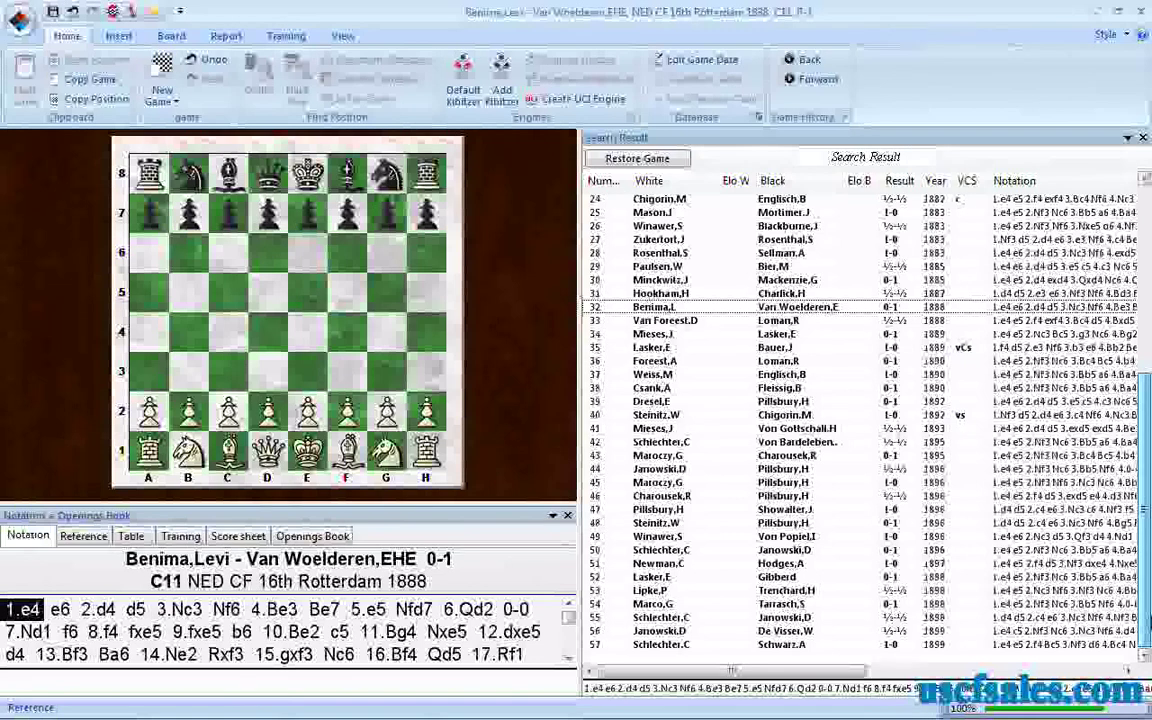
scroll(865, 420, "up", 5)
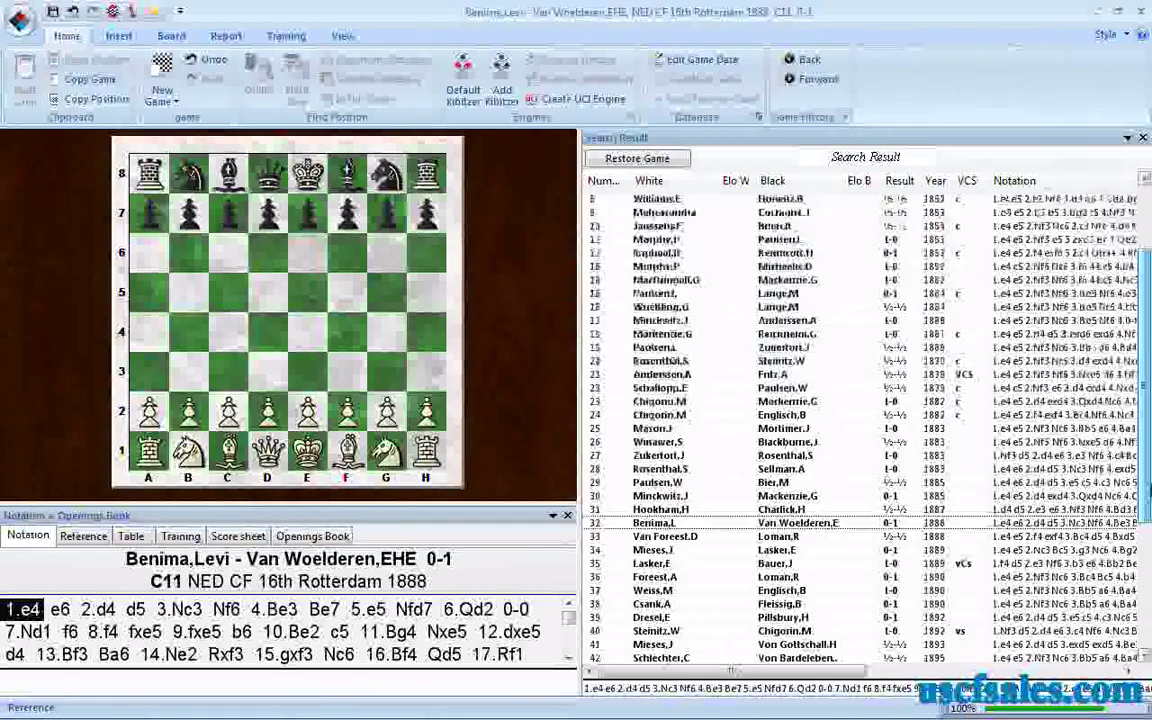
scroll(865, 420, "up", 3)
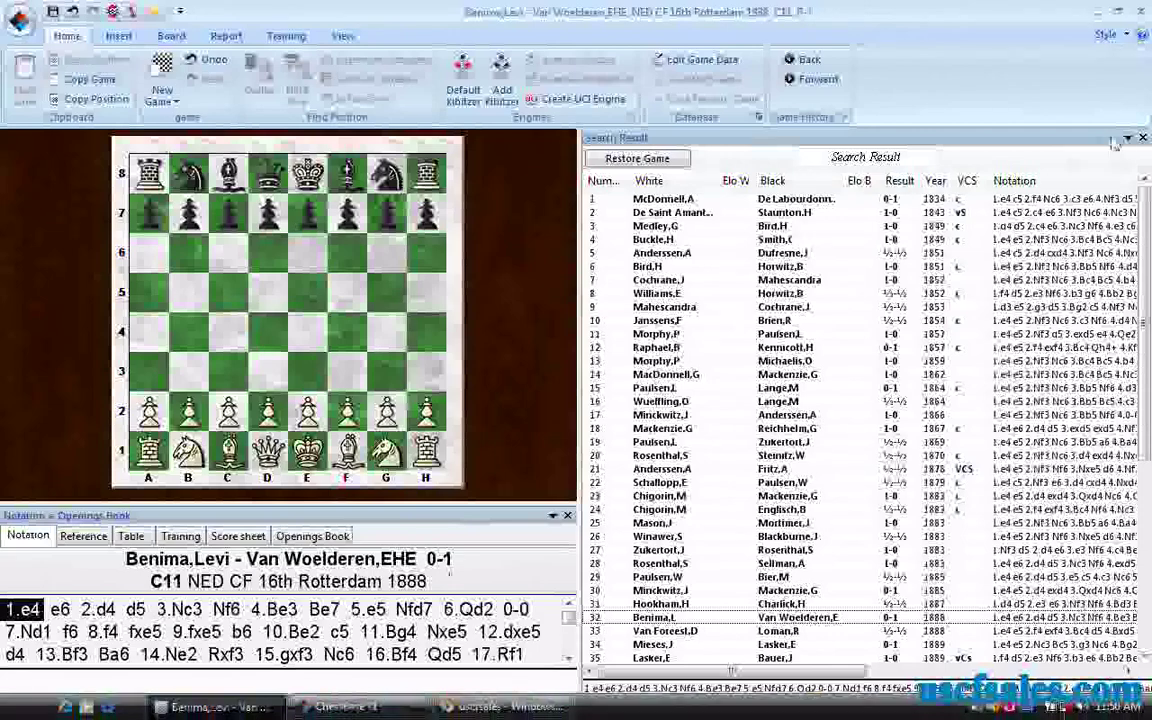
Close the search results window and reopen the material search for the Classical 1830-1899 database
left_click(1143, 12)
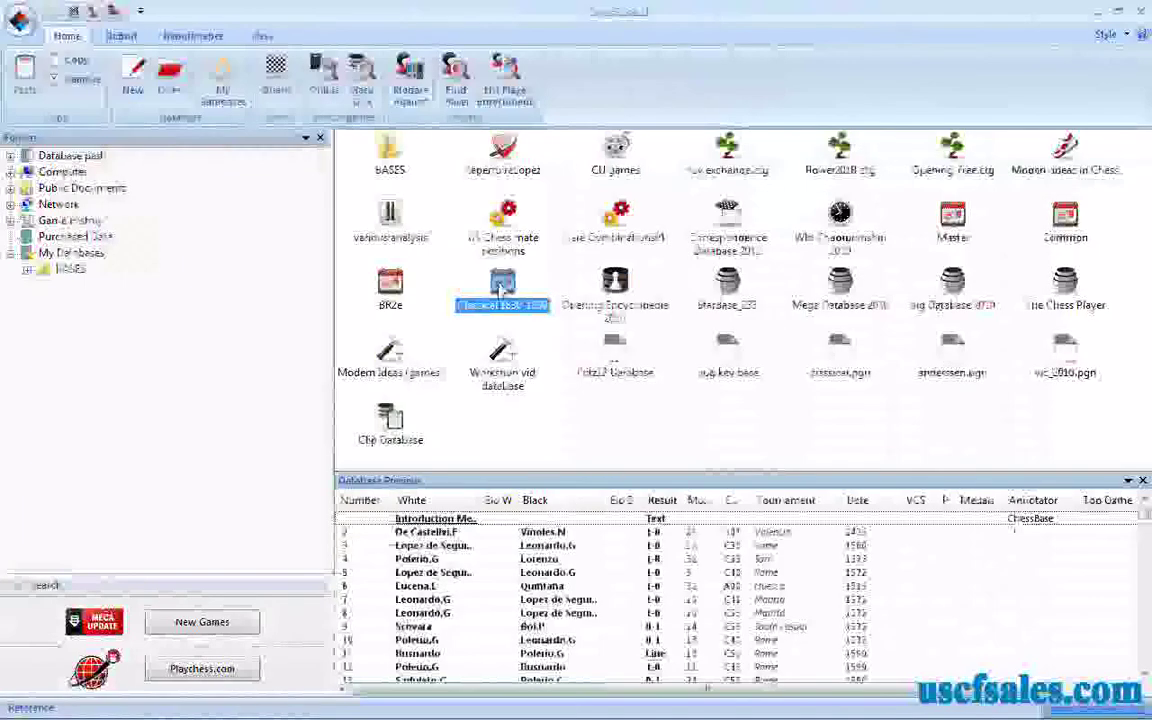
right_click(524, 287)
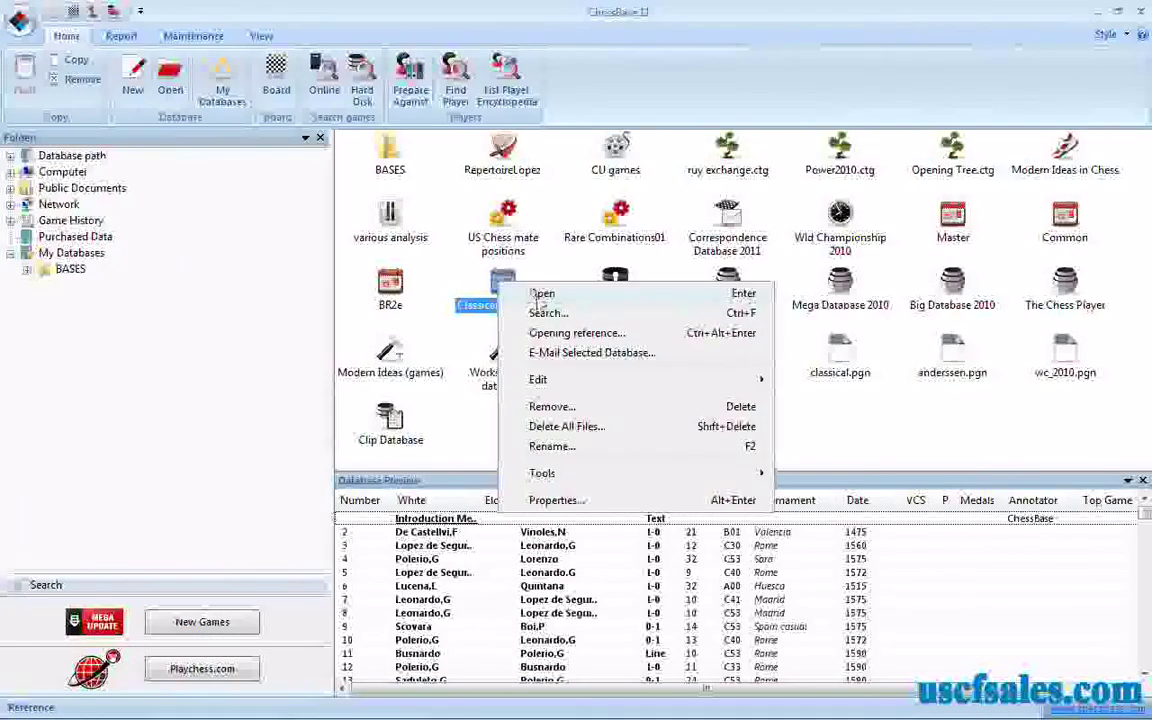
key("F2")
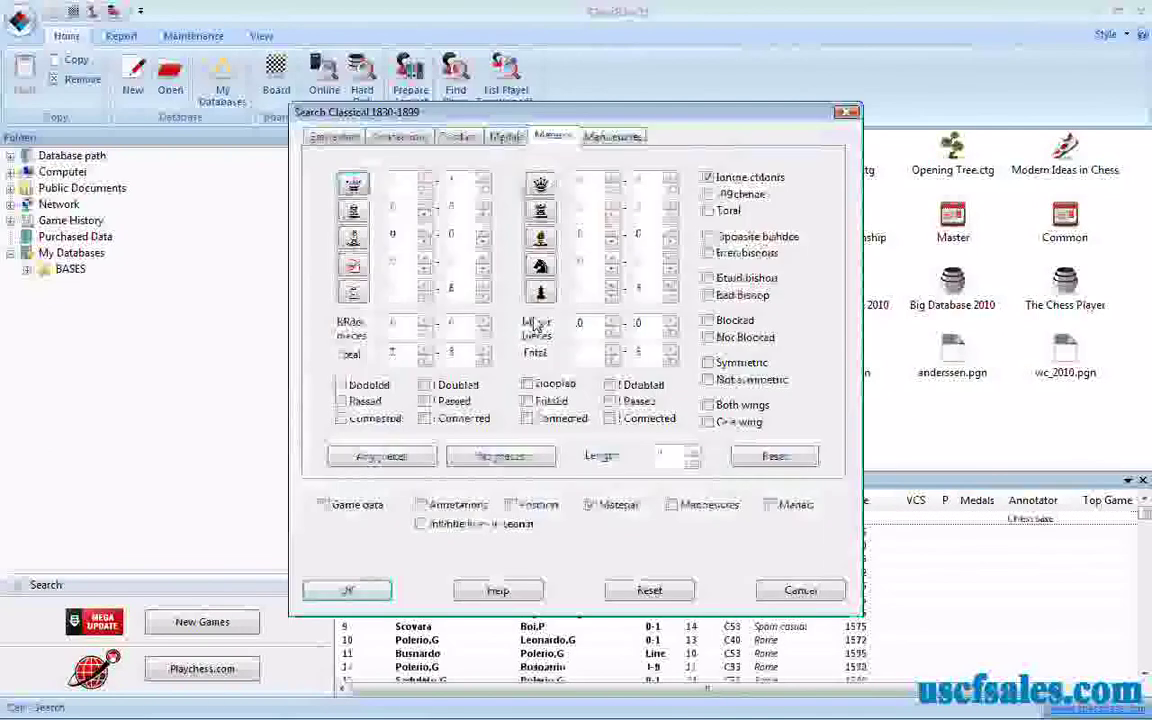